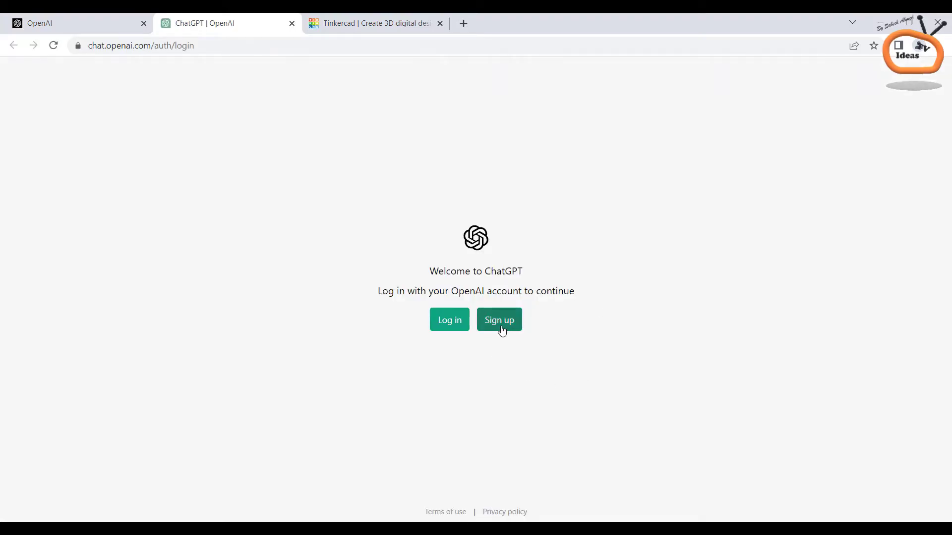
Start logging in to ChatGPT and submit the account e-mail address
{"action": "left_click", "coordinate": [449, 321]}
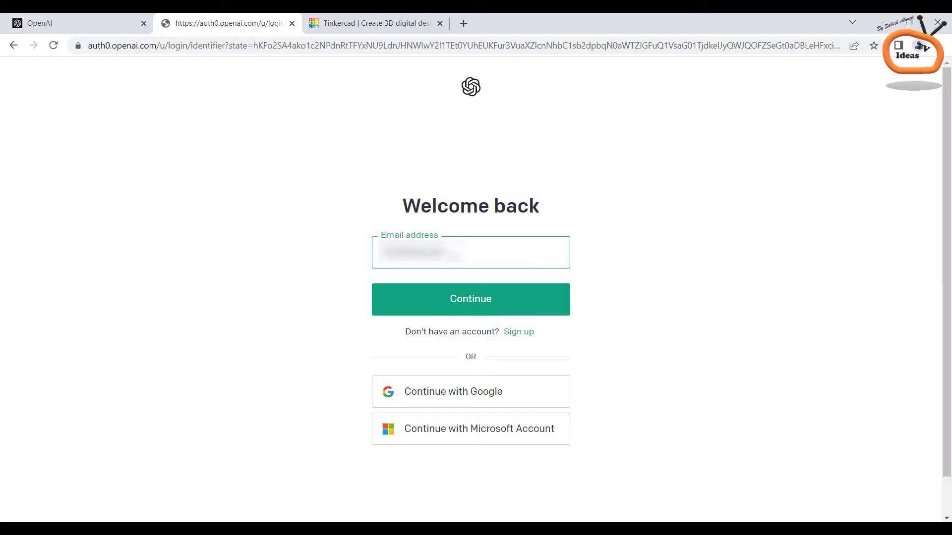
{"action": "key", "text": "Return"}
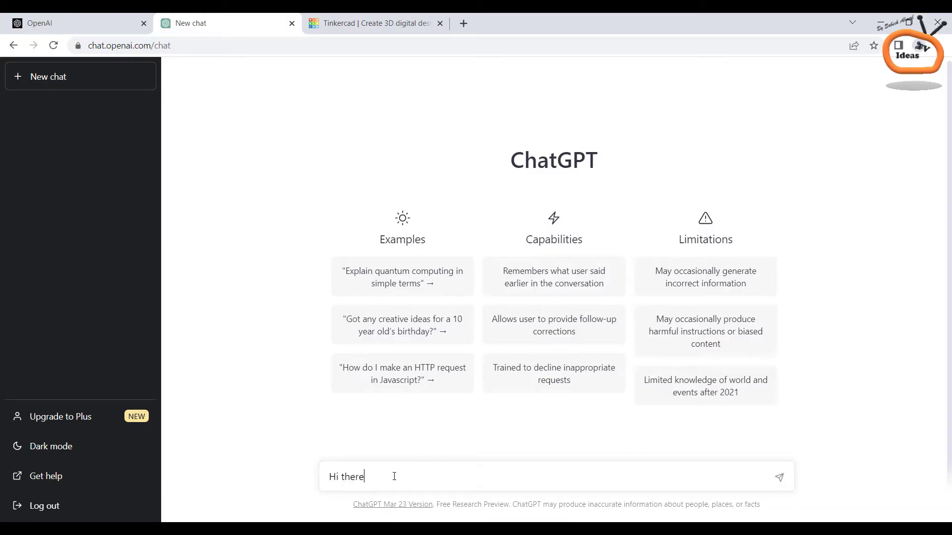
Send the 'Hi there' greeting and ask ChatGPT for help with Arduino code
{"action": "key", "text": "Return"}
{"action": "type", "text": "could you please help me in my arduino project by writing an arduino code for me"}
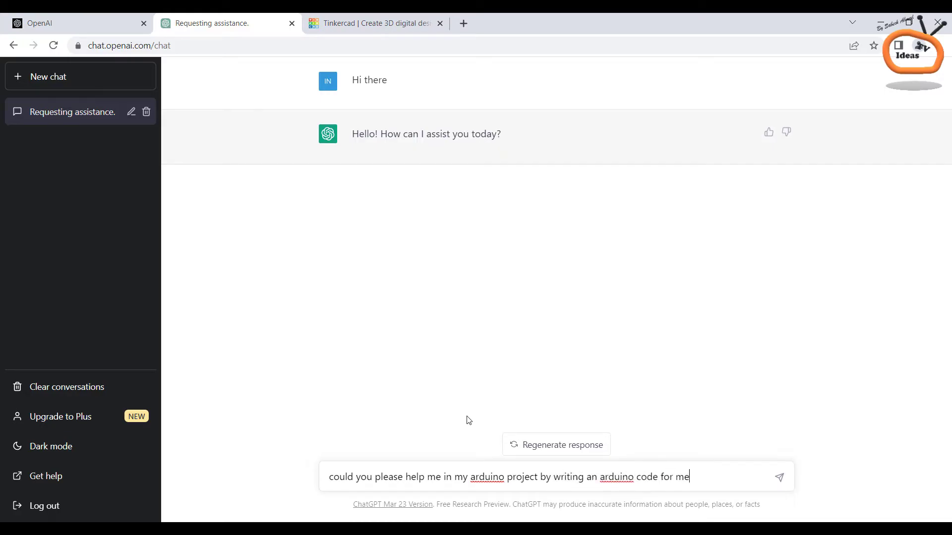
{"action": "key", "text": "Return"}
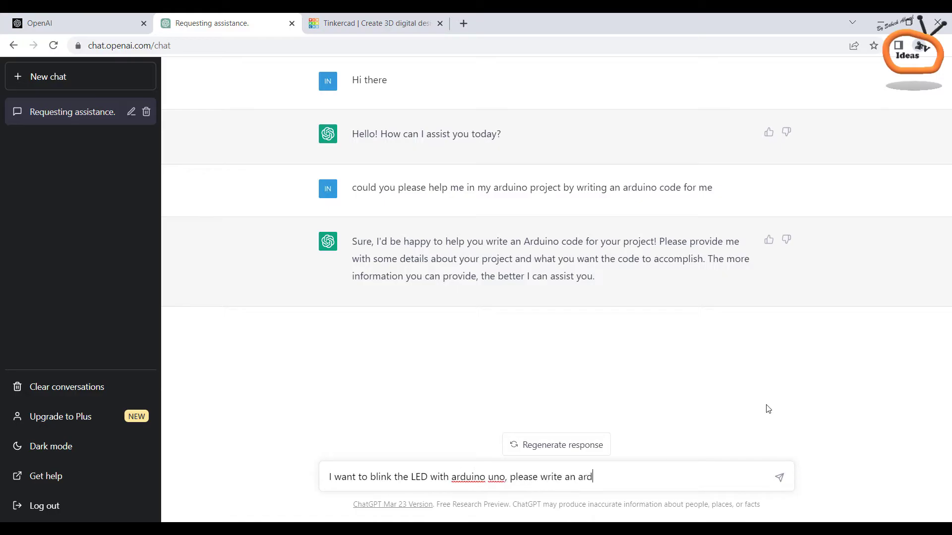
Request LED blink code for pin 13, then move to the Tinkercad tab
{"action": "type", "text": "ject"}
{"action": "key", "text": "Return"}
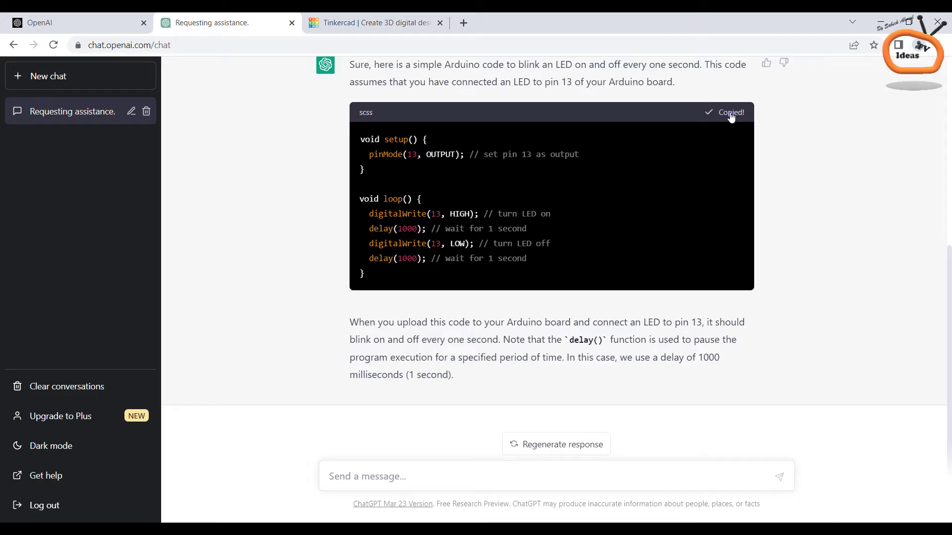
{"action": "left_click", "coordinate": [374, 23]}
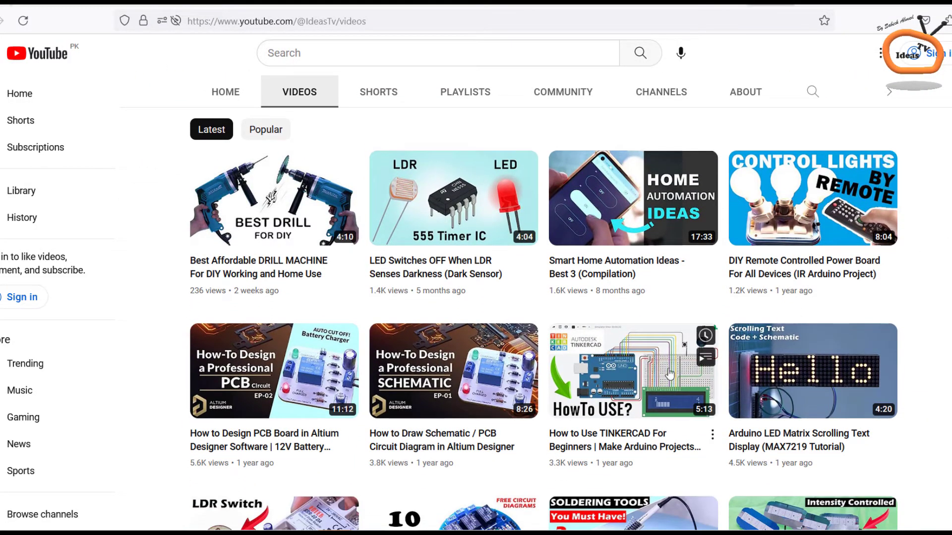
Open the 'How to Use TINKERCAD For Beginners' video from the channel's Videos page
{"action": "left_click", "coordinate": [659, 376]}
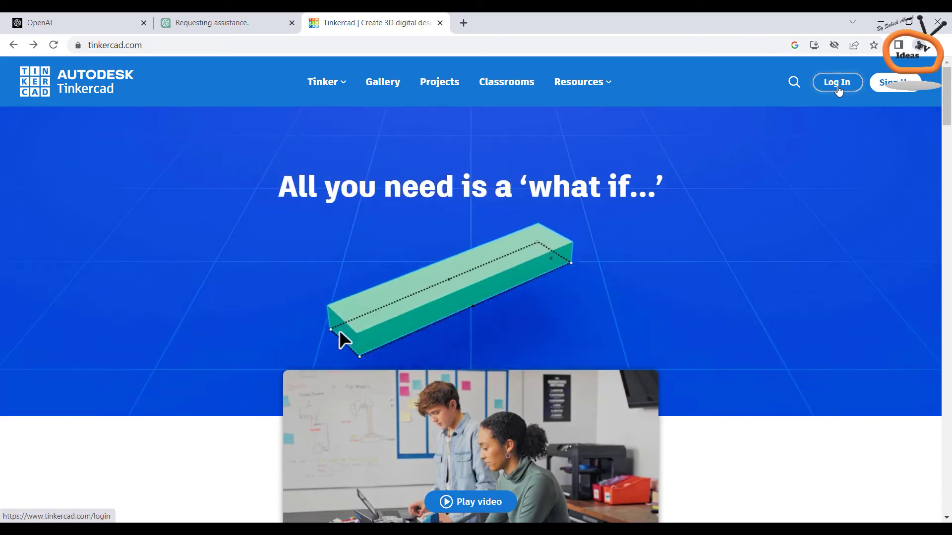
Sign in to Tinkercad as a personal account using the account e-mail
{"action": "left_click", "coordinate": [837, 84]}
{"action": "left_click", "coordinate": [502, 400]}
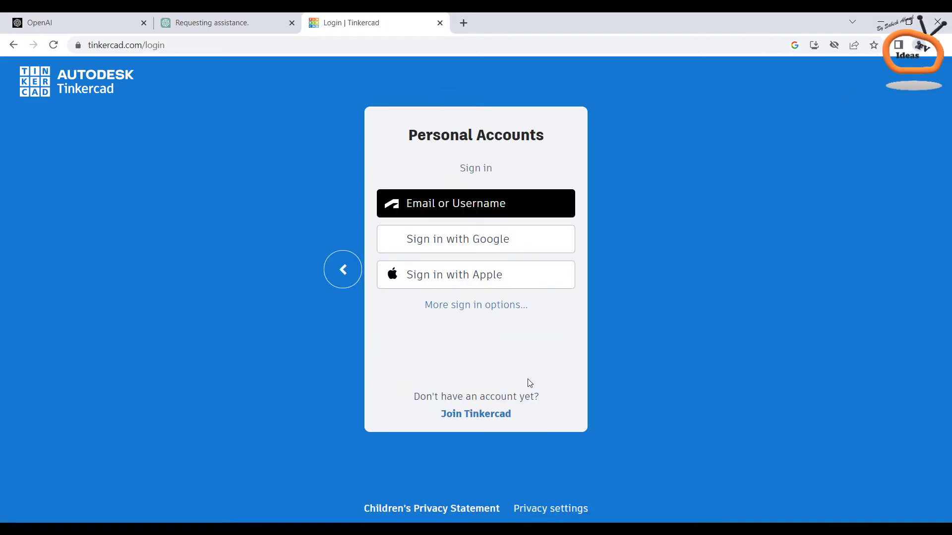
{"action": "left_click", "coordinate": [478, 210]}
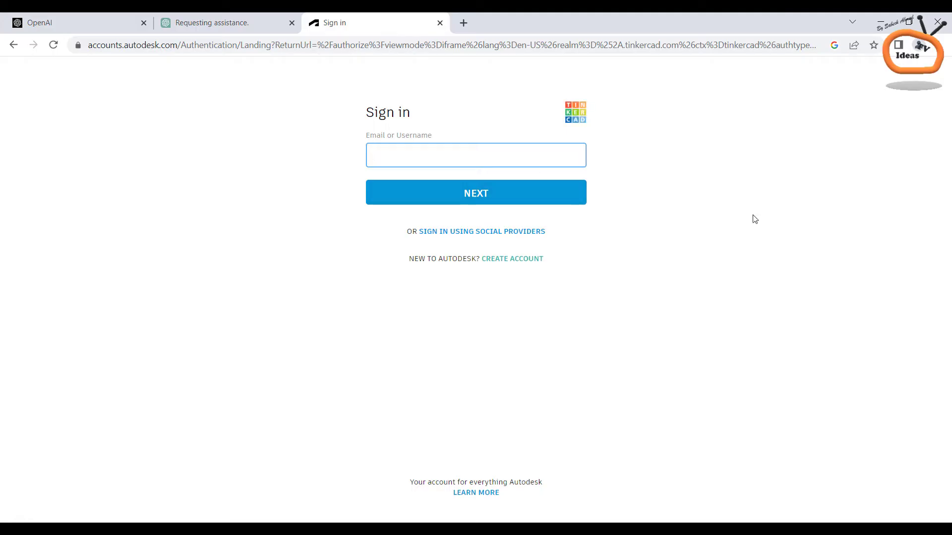
{"action": "key", "text": "Return"}
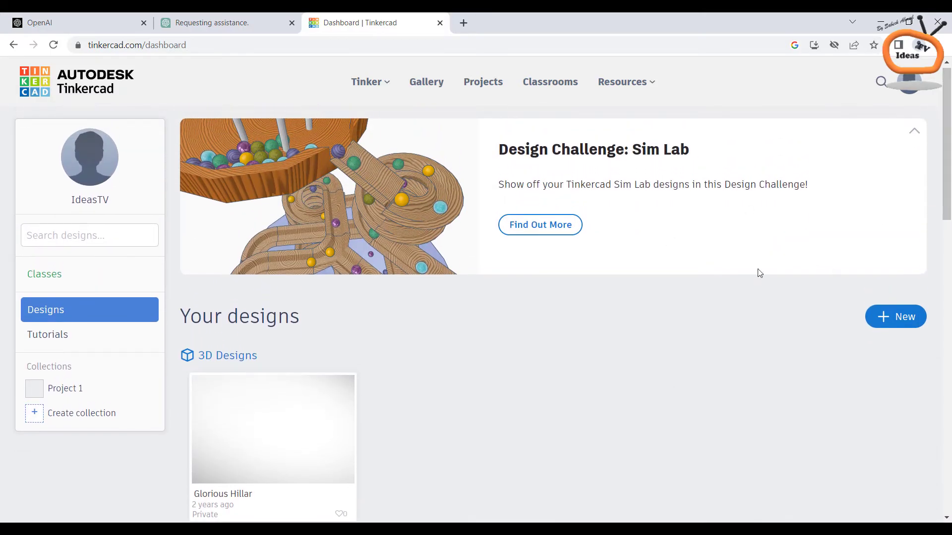
Create a new circuit and place an Arduino Uno R3 on the canvas
{"action": "left_click", "coordinate": [894, 313]}
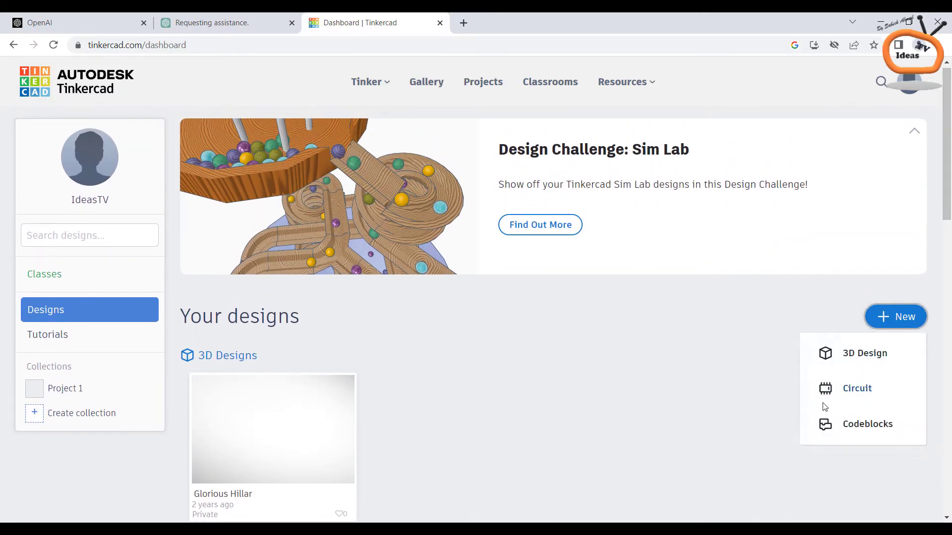
{"action": "left_click", "coordinate": [854, 390]}
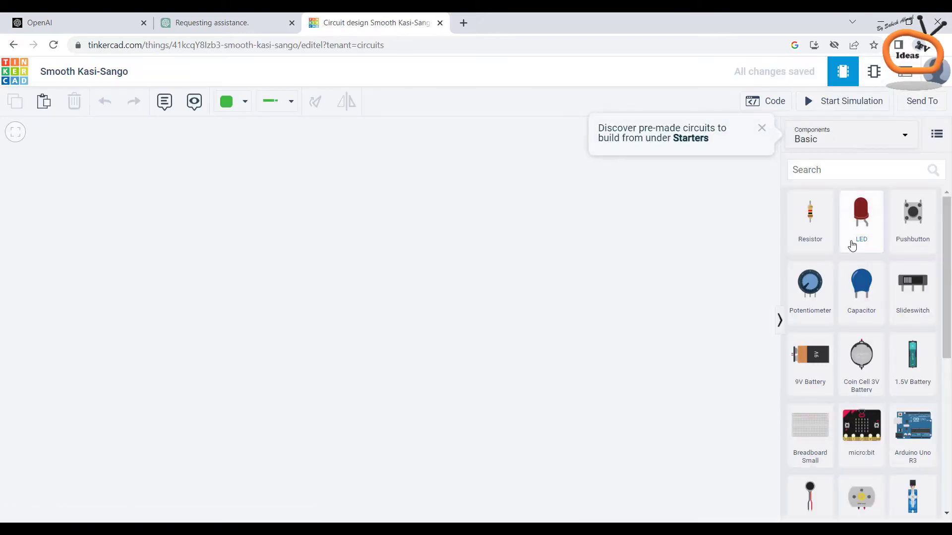
{"action": "left_click", "coordinate": [760, 130]}
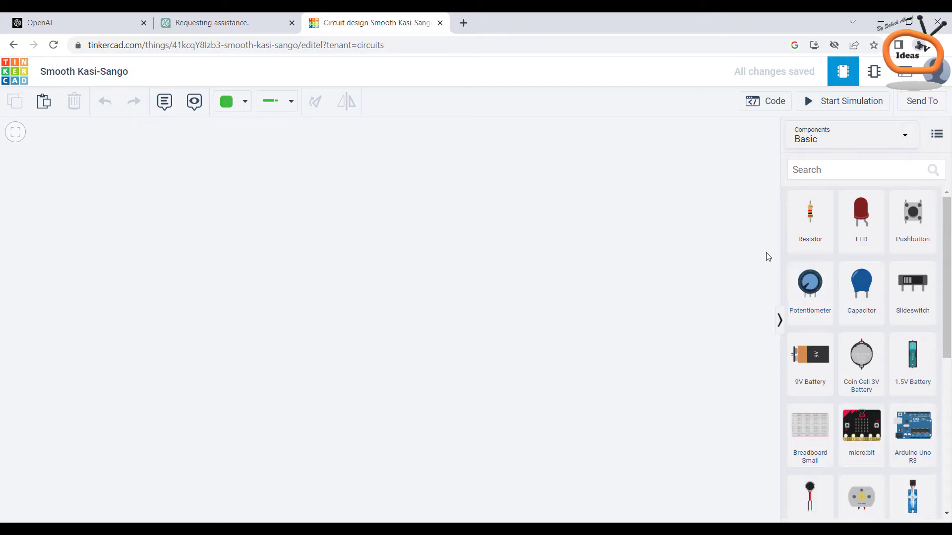
{"action": "left_click_drag", "start_coordinate": [910, 423], "coordinate": [364, 340]}
{"action": "left_click", "coordinate": [525, 337]}
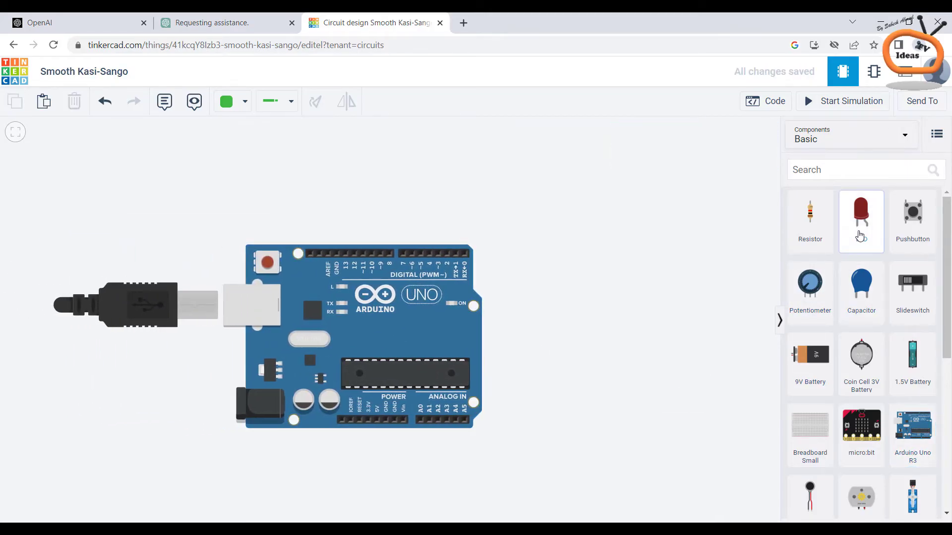
Add an LED above the Arduino and set its color to Green
{"action": "left_click_drag", "start_coordinate": [867, 235], "coordinate": [478, 184]}
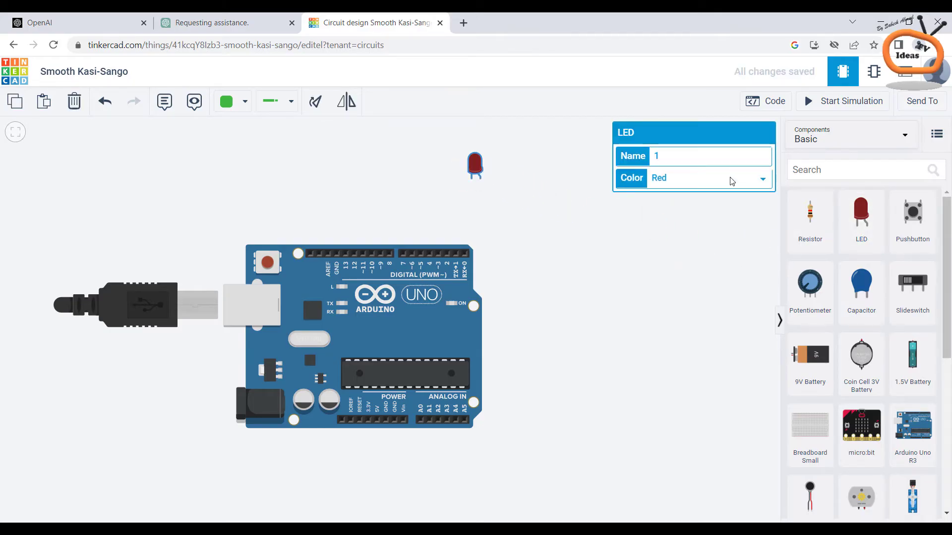
{"action": "left_click", "coordinate": [694, 178]}
{"action": "left_click", "coordinate": [664, 194]}
{"action": "left_click", "coordinate": [626, 218]}
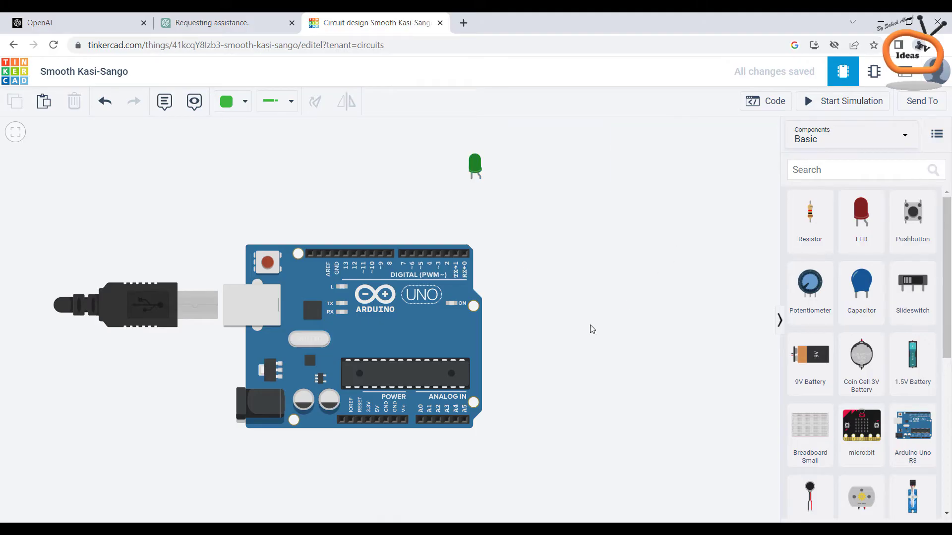
Open the Arduino's code editor and switch it from Blocks to Text mode
{"action": "left_click", "coordinate": [223, 16]}
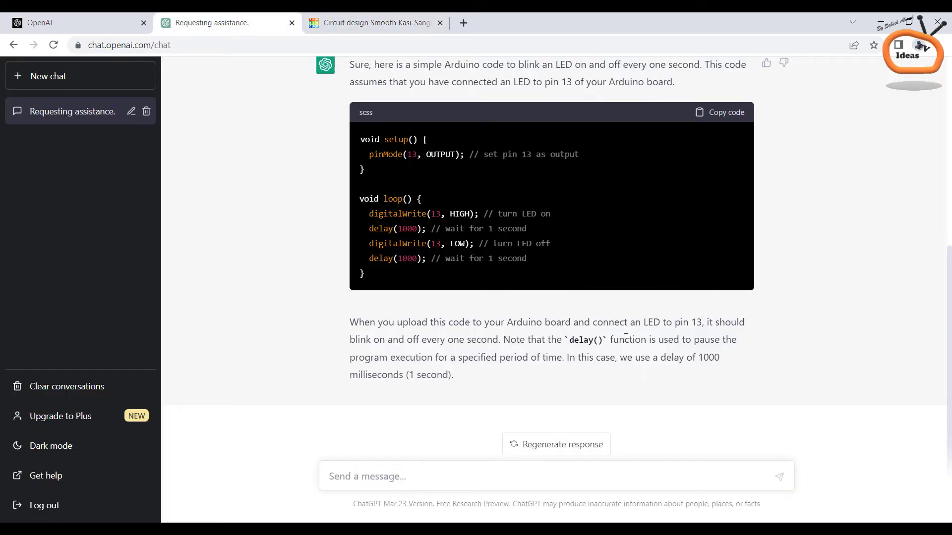
{"action": "left_click", "coordinate": [373, 22]}
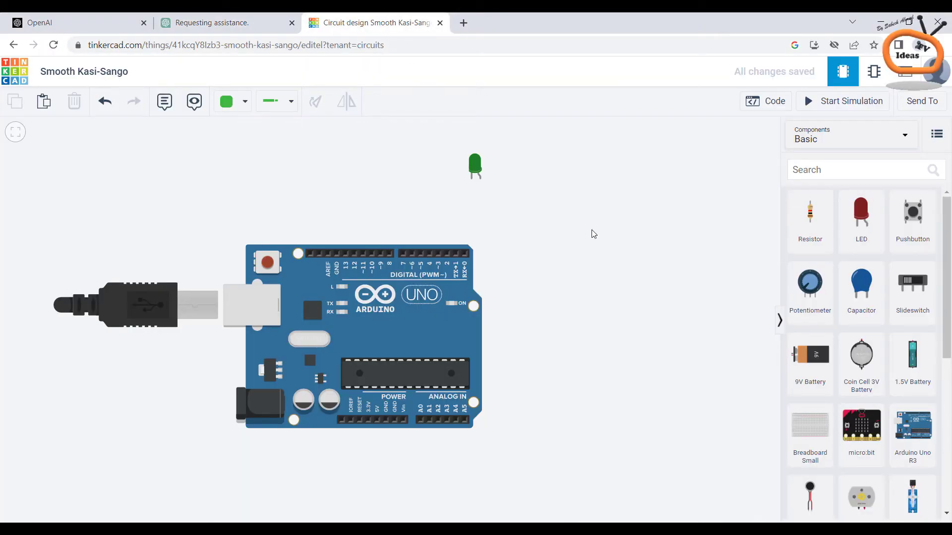
{"action": "left_click", "coordinate": [767, 104]}
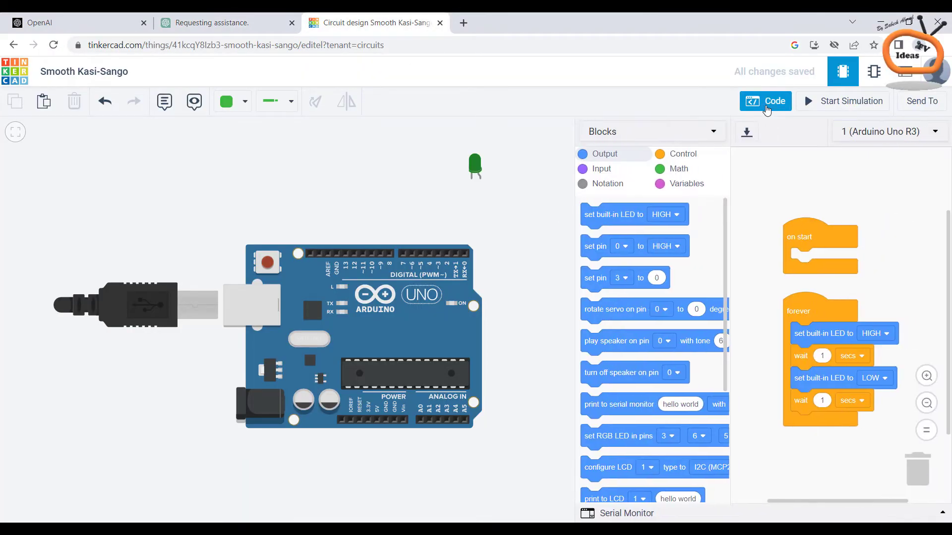
{"action": "left_click", "coordinate": [714, 134]}
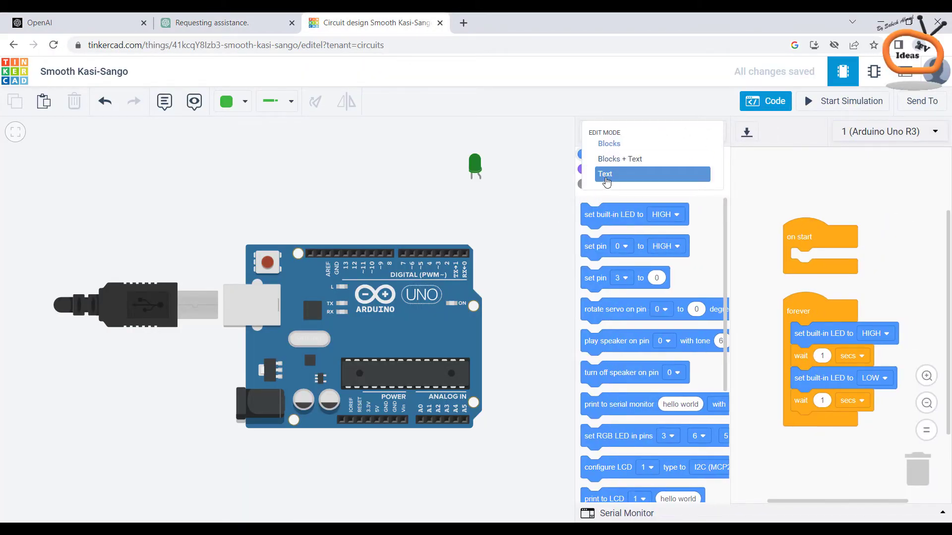
{"action": "left_click", "coordinate": [607, 181]}
{"action": "left_click", "coordinate": [480, 319]}
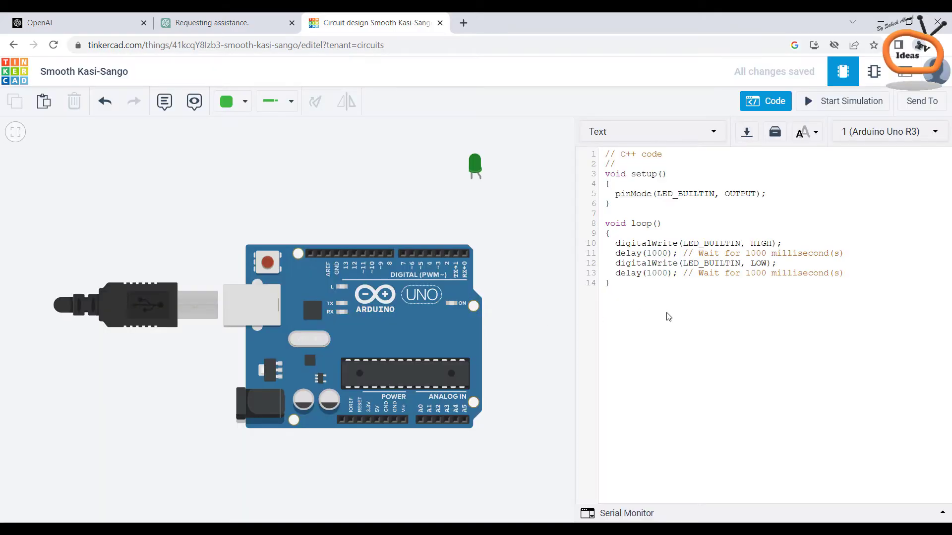
Replace the default code with the pasted ChatGPT pin 13 blink sketch
{"action": "key", "text": "ctrl+a"}
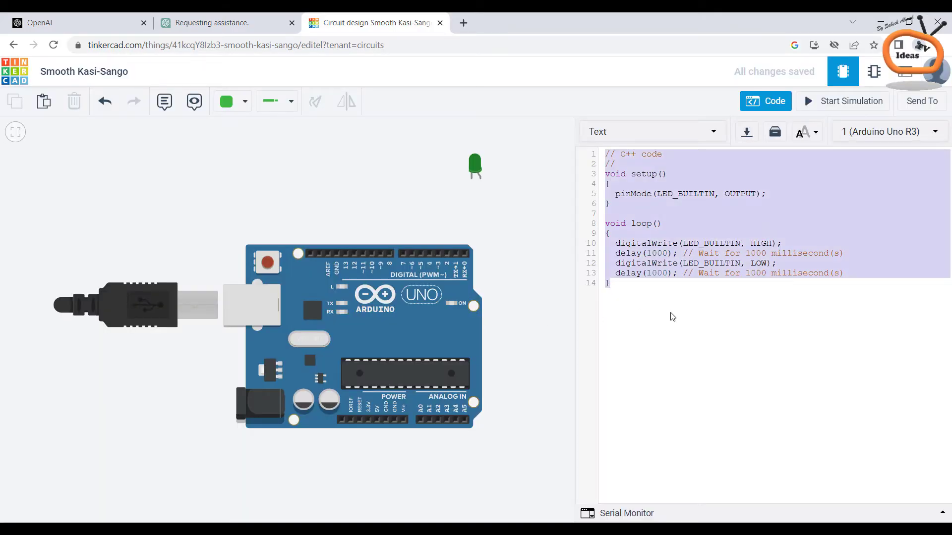
{"action": "key", "text": "Delete"}
{"action": "right_click", "coordinate": [662, 266]}
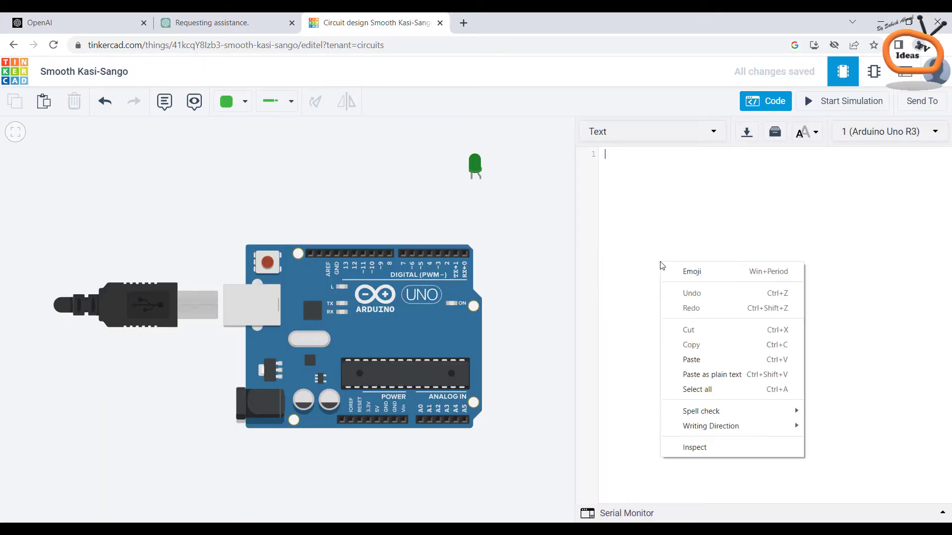
{"action": "left_click", "coordinate": [697, 367]}
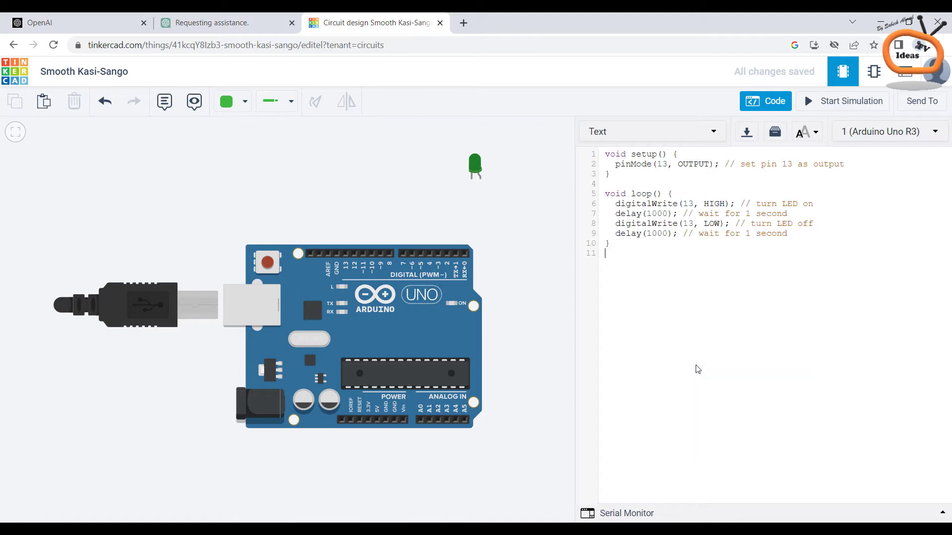
{"action": "left_click", "coordinate": [768, 103]}
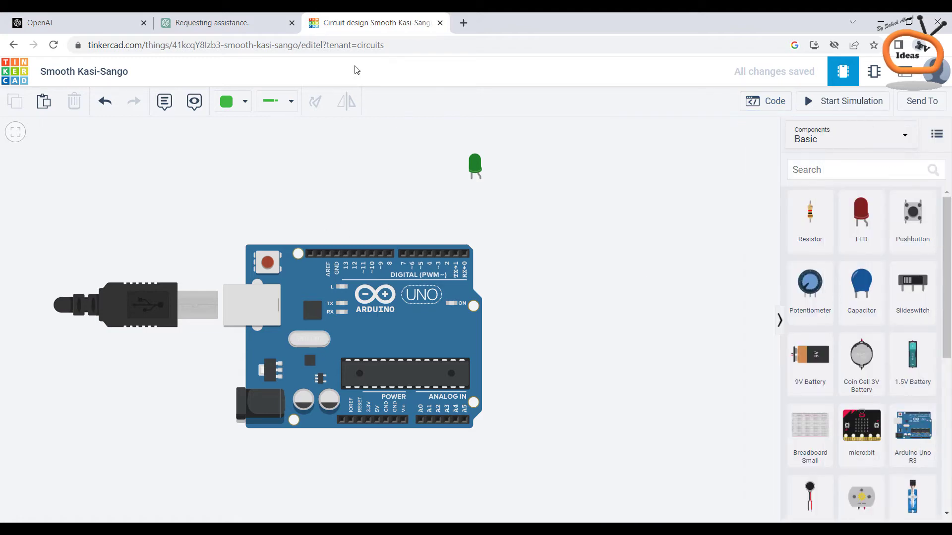
Ask ChatGPT how to wire the LED; highlight the pin 13 and 220-ohm resistor-to-GND steps
{"action": "left_click", "coordinate": [257, 17]}
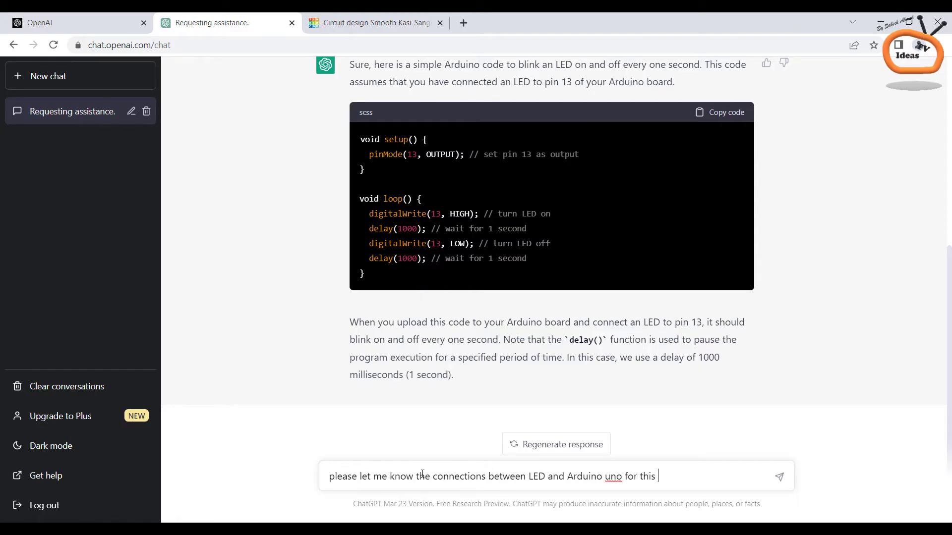
{"action": "key", "text": "Return"}
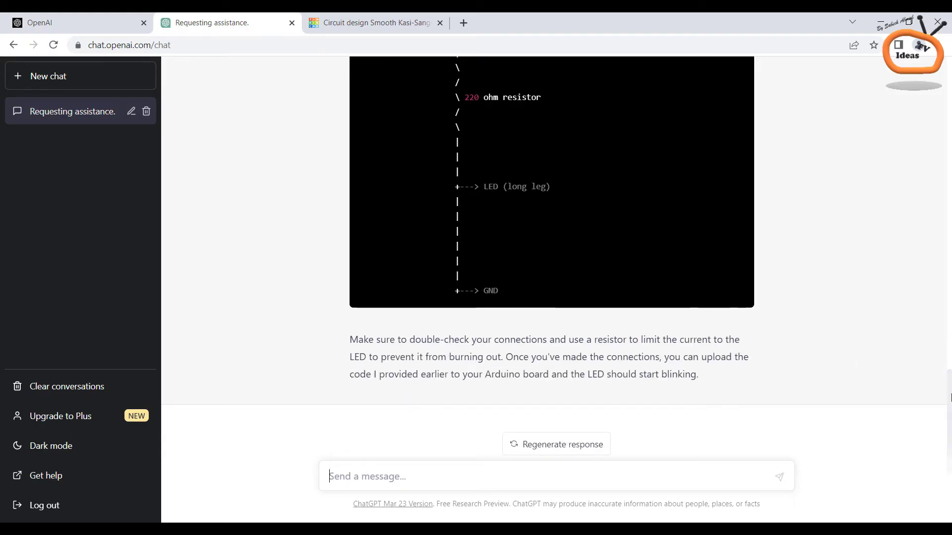
{"action": "scroll", "coordinate": [946, 367], "scroll_direction": "up", "scroll_amount": 2}
{"action": "left_click_drag", "start_coordinate": [946, 367], "coordinate": [926, 296]}
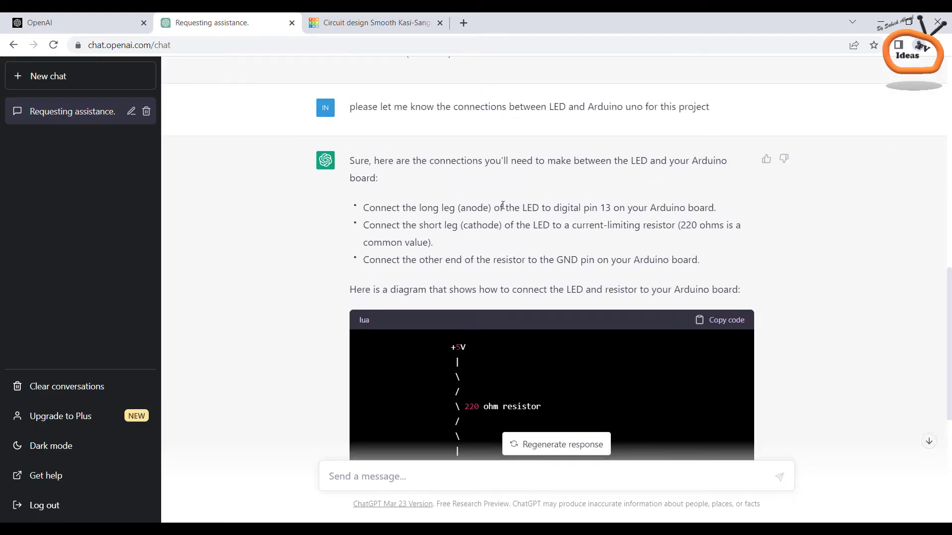
{"action": "left_click_drag", "start_coordinate": [458, 208], "coordinate": [613, 212]}
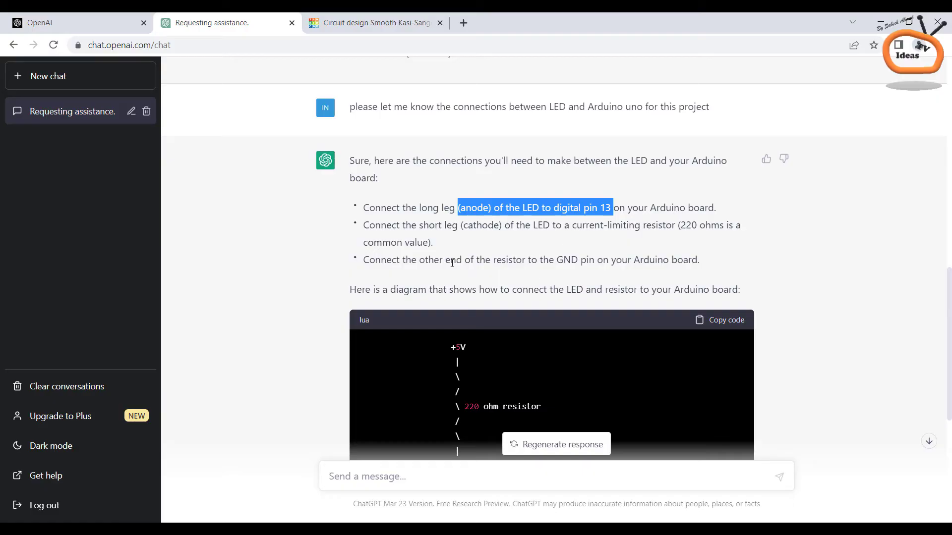
{"action": "left_click_drag", "start_coordinate": [419, 260], "coordinate": [578, 268]}
{"action": "left_click", "coordinate": [367, 24]}
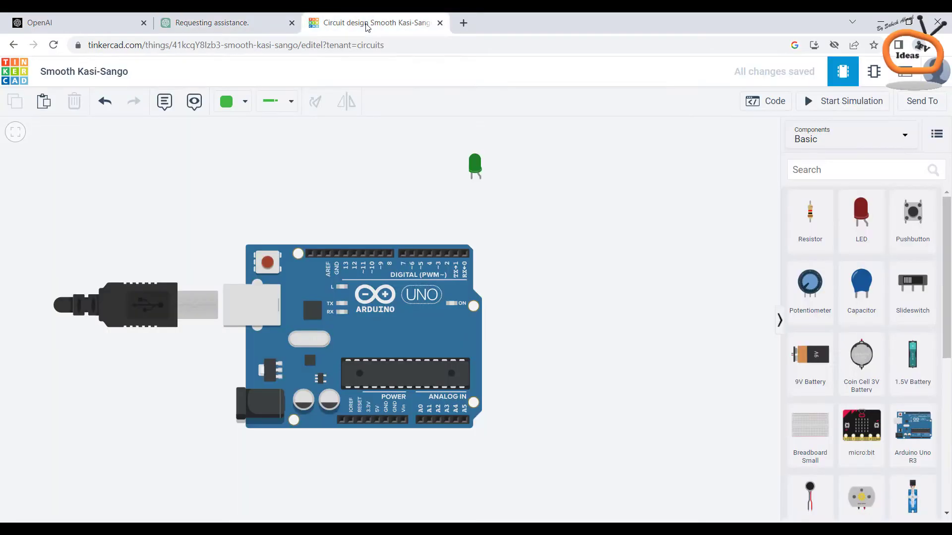
Set the wire type to Normal and wire the LED's anode to pin 13
{"action": "left_click", "coordinate": [286, 103]}
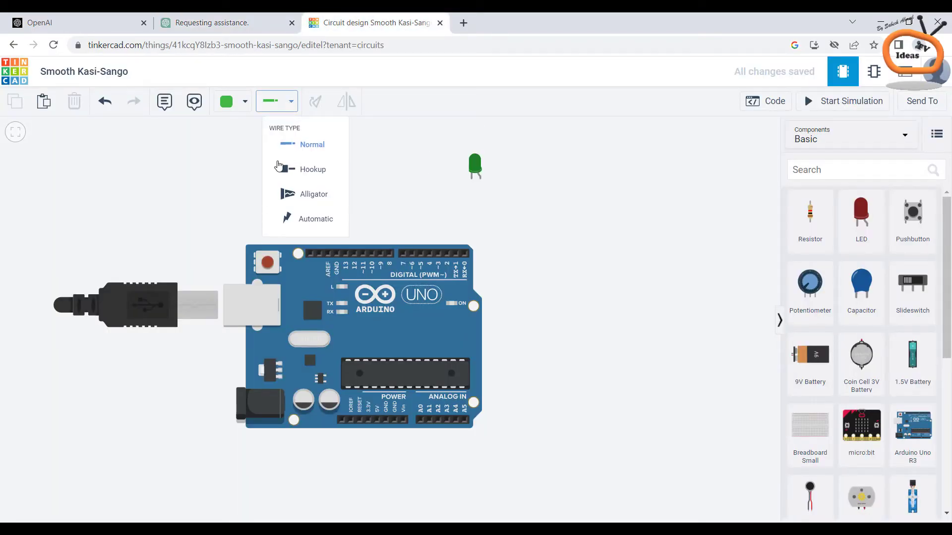
{"action": "left_click", "coordinate": [316, 145]}
{"action": "left_click", "coordinate": [480, 175]}
{"action": "left_click", "coordinate": [480, 280]}
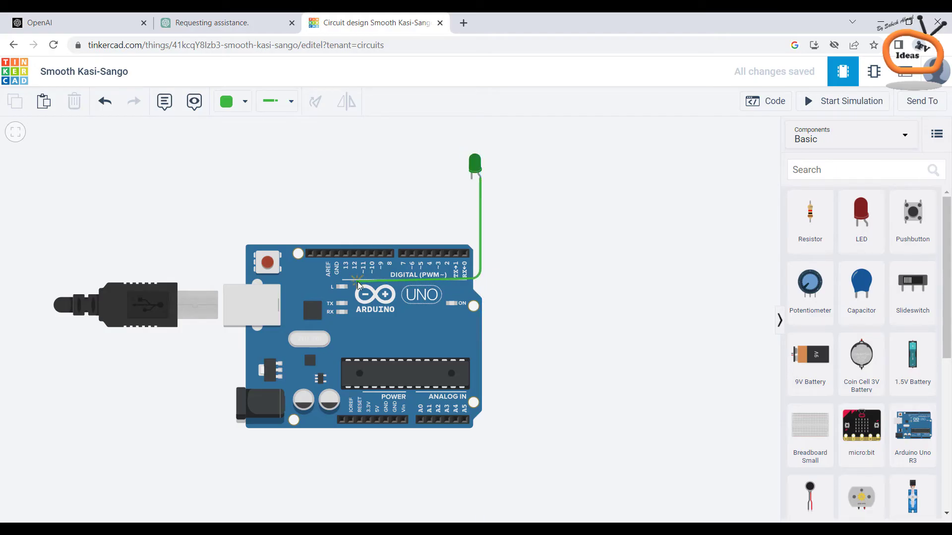
{"action": "left_click", "coordinate": [346, 261]}
{"action": "left_click", "coordinate": [540, 273]}
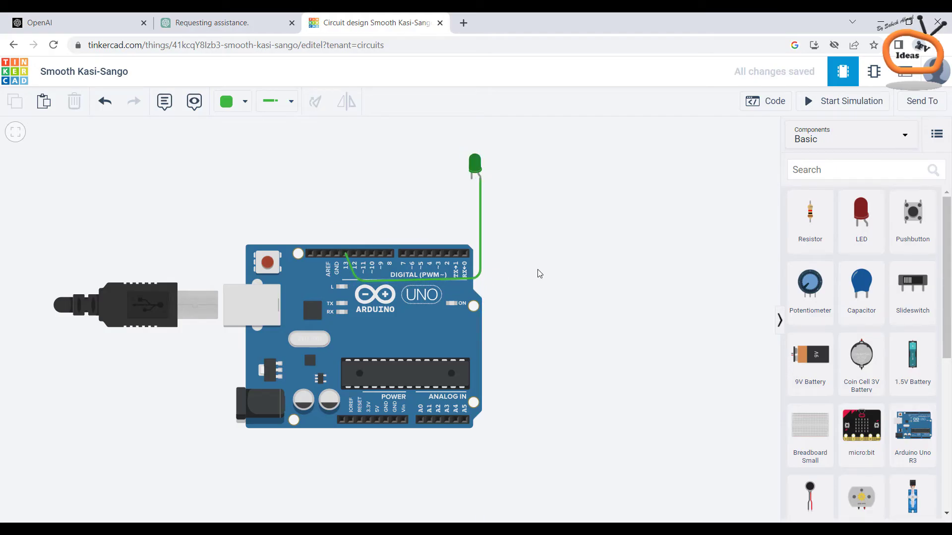
Wire the LED's cathode to the Arduino's GND pin
{"action": "left_click", "coordinate": [473, 183]}
{"action": "left_click", "coordinate": [472, 207]}
{"action": "left_click", "coordinate": [336, 207]}
{"action": "left_click", "coordinate": [337, 255]}
{"action": "left_click", "coordinate": [589, 279]}
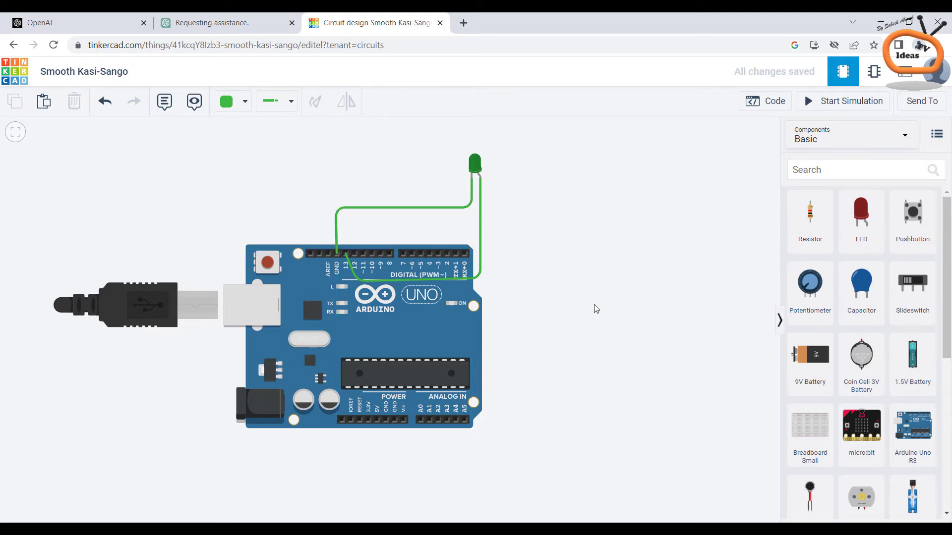
Run the simulation twice, zooming in to watch the green LED blink
{"action": "left_click", "coordinate": [815, 100]}
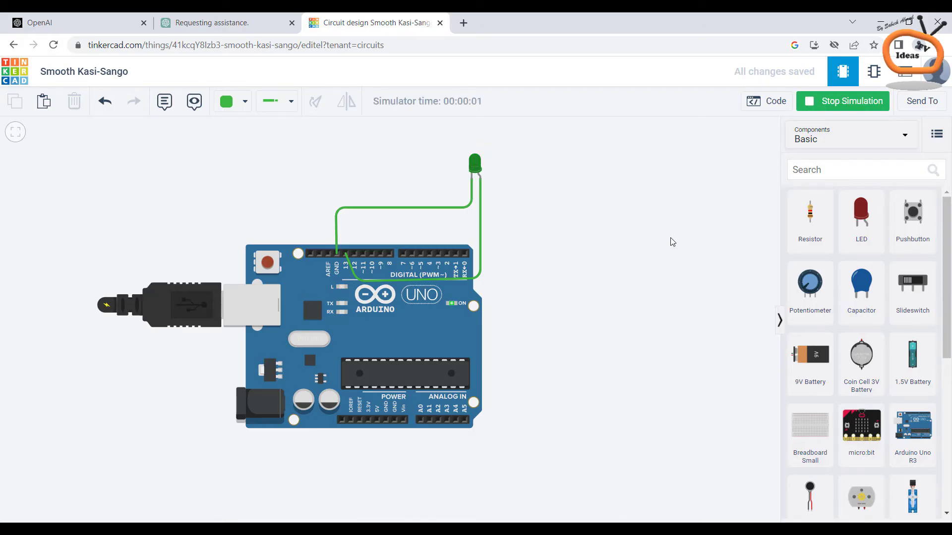
{"action": "scroll", "coordinate": [548, 186], "scroll_direction": "up", "scroll_amount": 5}
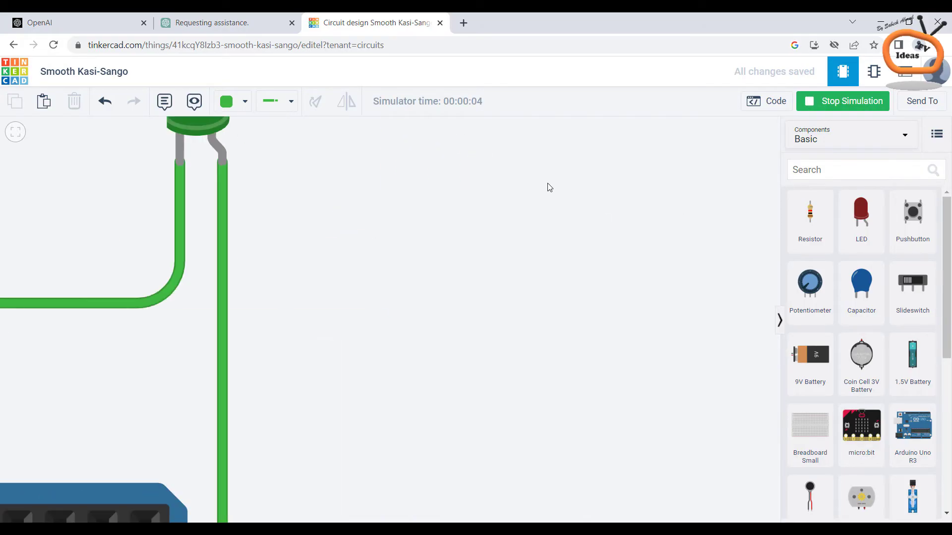
{"action": "left_click_drag", "start_coordinate": [584, 313], "coordinate": [674, 342]}
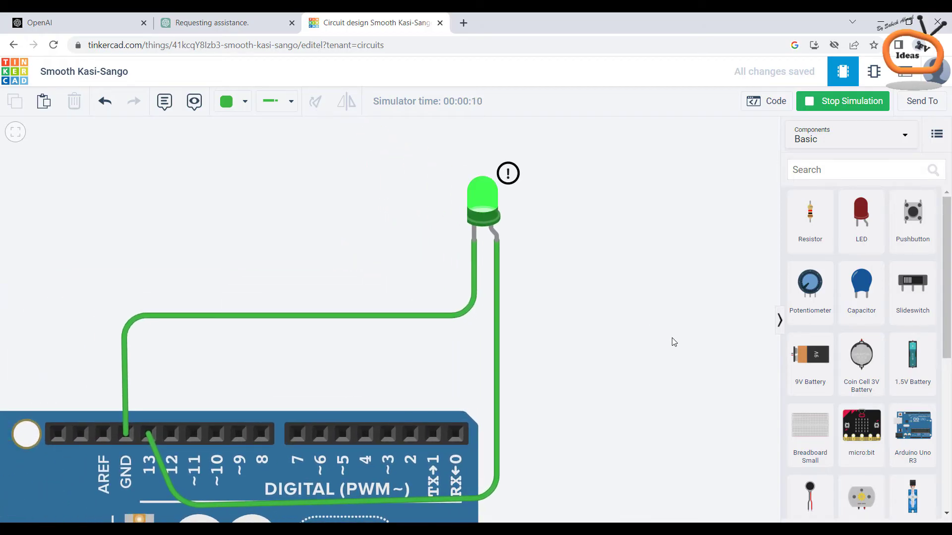
{"action": "left_click", "coordinate": [847, 102]}
{"action": "scroll", "coordinate": [631, 252], "scroll_direction": "down", "scroll_amount": 5}
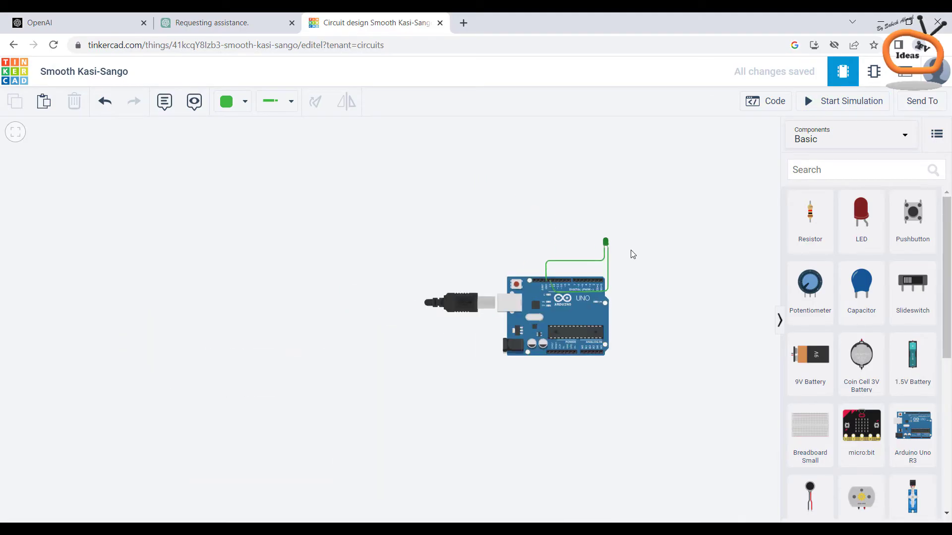
{"action": "left_click", "coordinate": [816, 100]}
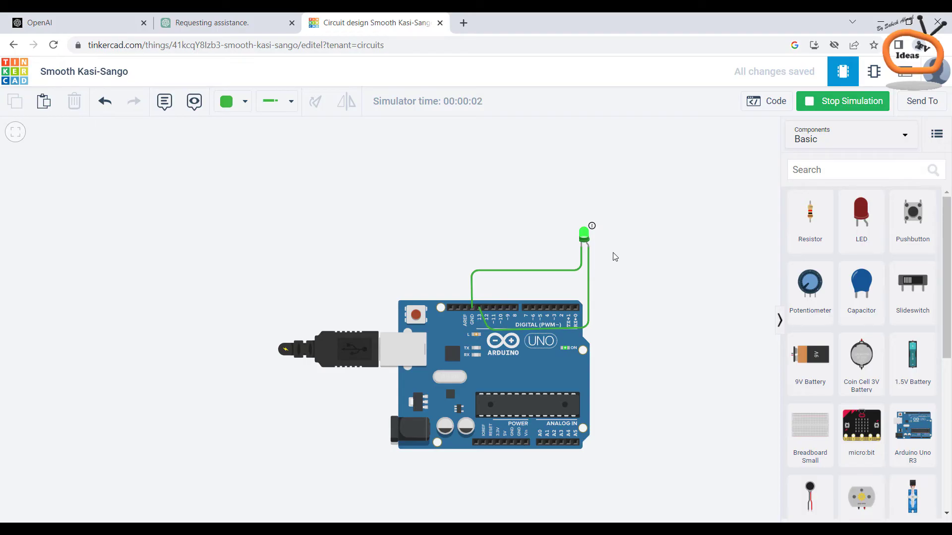
{"action": "scroll", "coordinate": [614, 257], "scroll_direction": "up", "scroll_amount": 5}
{"action": "left_click_drag", "start_coordinate": [614, 262], "coordinate": [617, 334]}
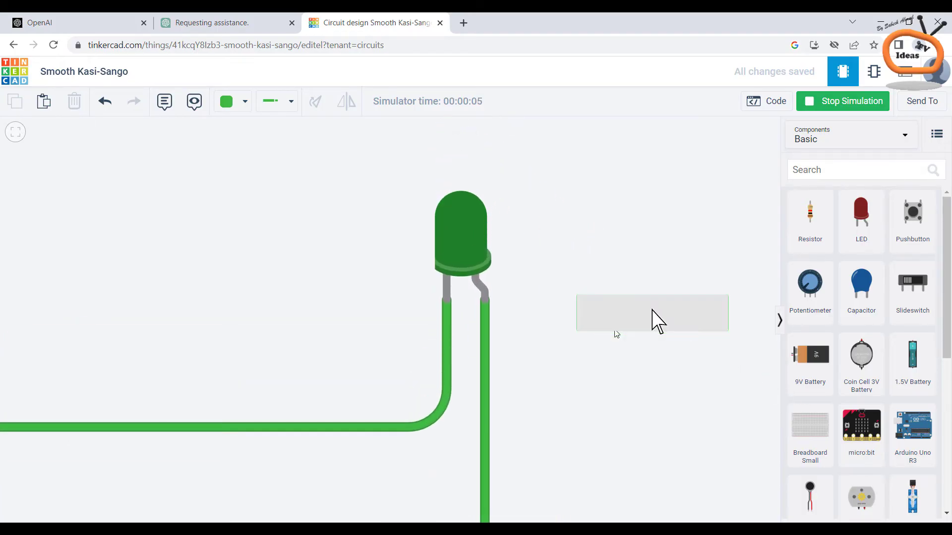
{"action": "scroll", "coordinate": [514, 158], "scroll_direction": "down", "scroll_amount": 5}
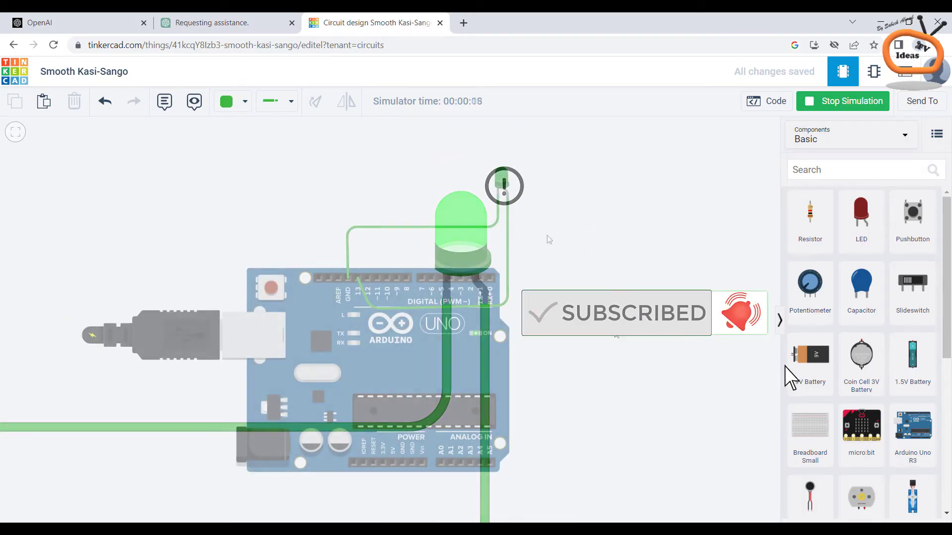
{"action": "left_click", "coordinate": [843, 100]}
Delete both wires between the LED and the Arduino
{"action": "left_click", "coordinate": [509, 247]}
{"action": "key", "text": "Delete"}
{"action": "left_click", "coordinate": [461, 228]}
{"action": "key", "text": "Delete"}
Send 'thanks' and ask ChatGPT for help with another Arduino project
{"action": "left_click", "coordinate": [245, 20]}
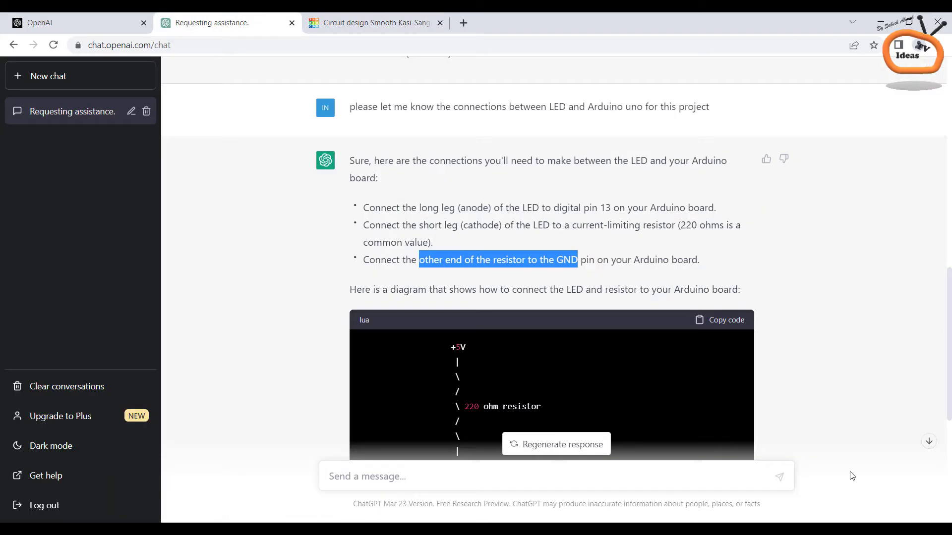
{"action": "left_click", "coordinate": [931, 444]}
{"action": "left_click", "coordinate": [551, 469]}
{"action": "type", "text": "thanks"}
{"action": "key", "text": "Return"}
{"action": "type", "text": "could you help me in anoth"}
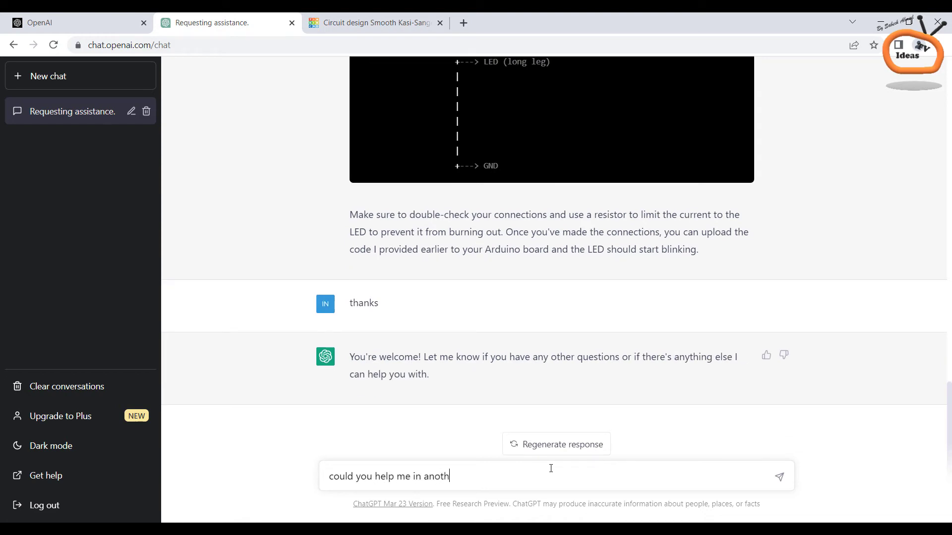
{"action": "type", "text": "er arduino project"}
{"action": "key", "text": "Return"}
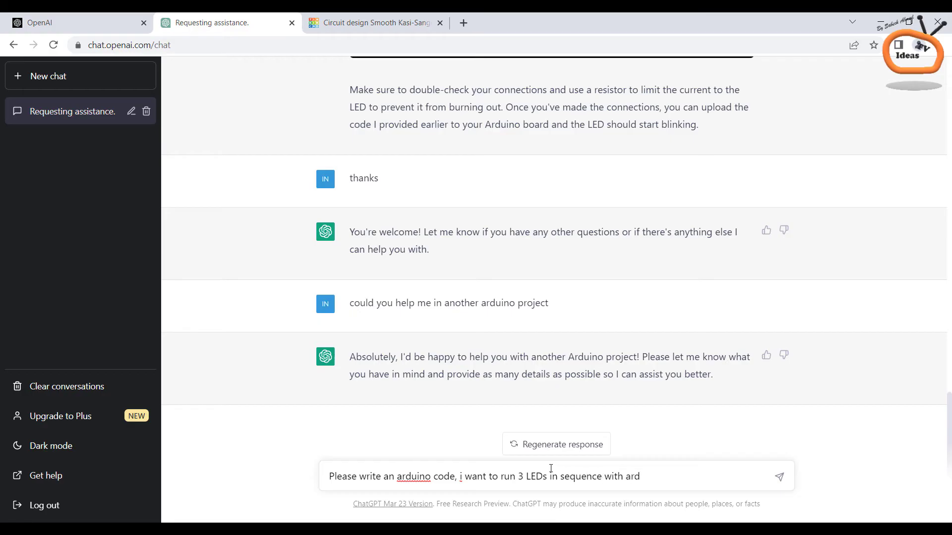
Request code lighting three LEDs on pins 9, 10 and 11 in sequence
{"action": "type", "text": "o un"}
{"action": "key", "text": "Return"}
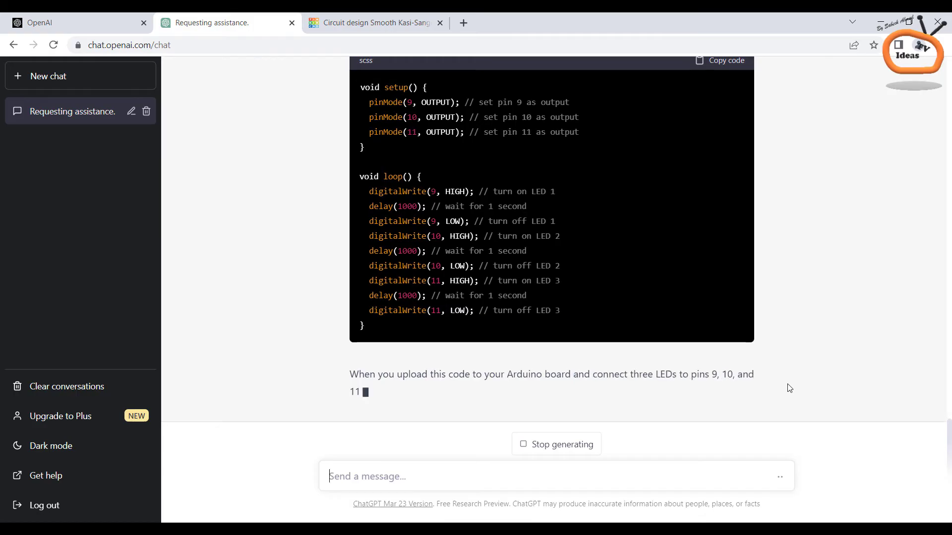
{"action": "scroll", "coordinate": [909, 385], "scroll_direction": "up", "scroll_amount": 3}
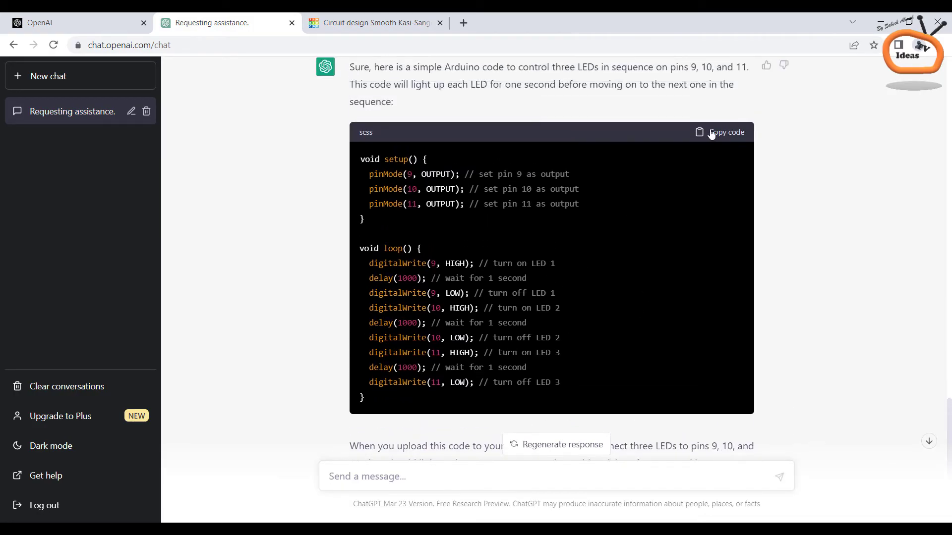
Replace the Arduino sketch with the pasted three-LED code
{"action": "left_click", "coordinate": [374, 22]}
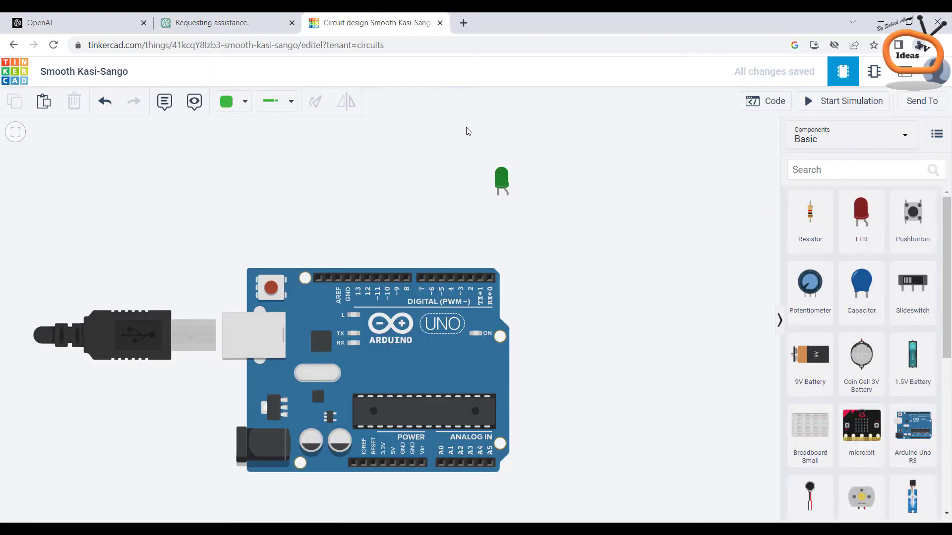
{"action": "left_click", "coordinate": [772, 103]}
{"action": "key", "text": "ctrl+a"}
{"action": "key", "text": "Delete"}
{"action": "right_click", "coordinate": [755, 257]}
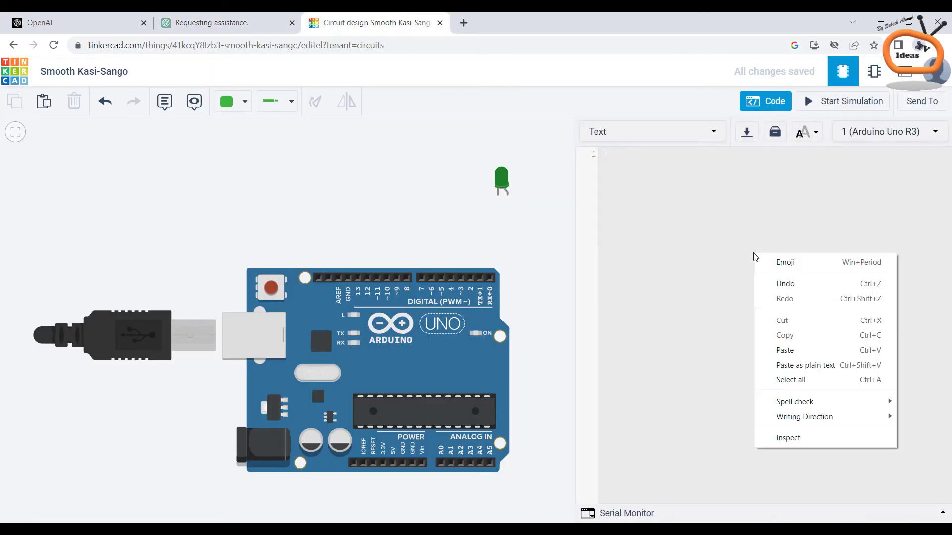
{"action": "left_click", "coordinate": [787, 354]}
{"action": "left_click", "coordinate": [772, 102]}
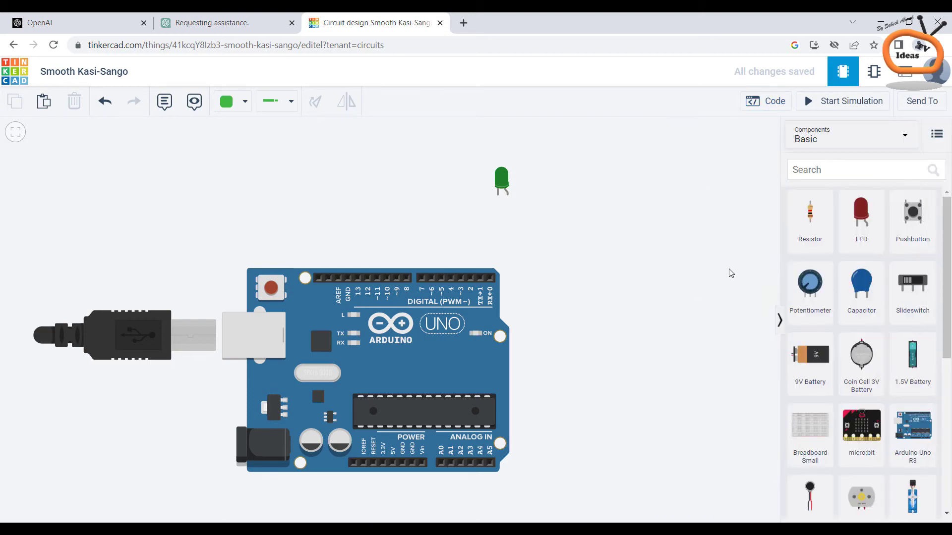
Add two more LEDs beside the green one and make the rightmost one yellow
{"action": "left_click_drag", "start_coordinate": [860, 254], "coordinate": [555, 198]}
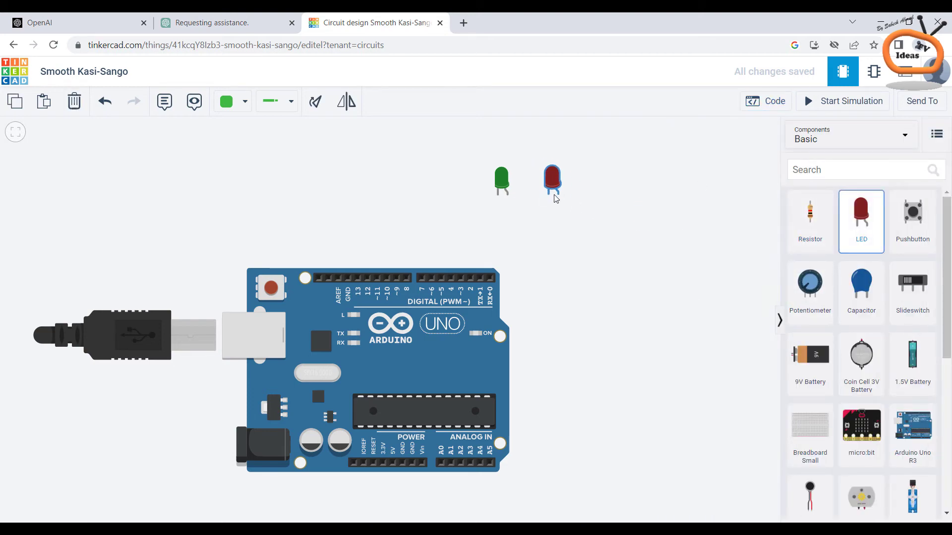
{"action": "left_click_drag", "start_coordinate": [877, 204], "coordinate": [608, 198]}
{"action": "left_click", "coordinate": [652, 236]}
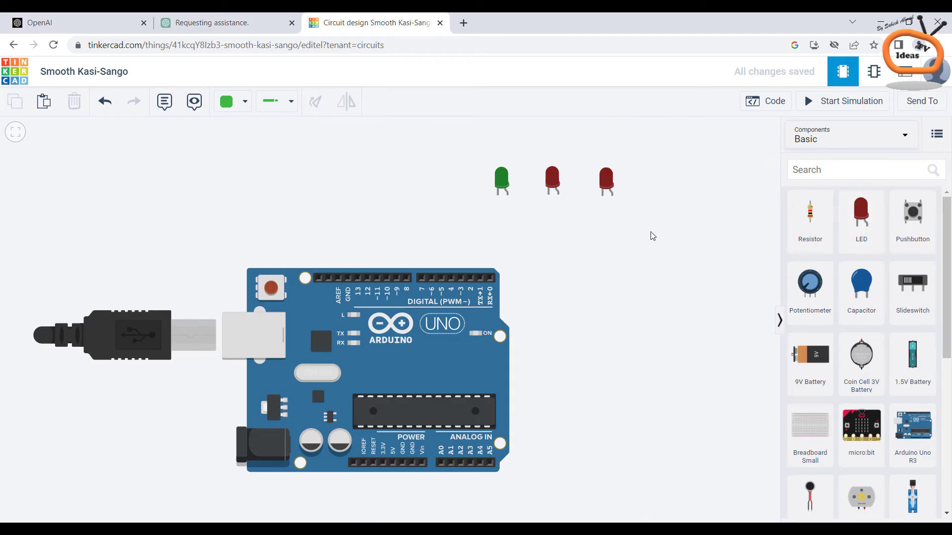
{"action": "left_click", "coordinate": [609, 188]}
{"action": "left_click", "coordinate": [709, 178]}
{"action": "left_click", "coordinate": [667, 205]}
{"action": "left_click", "coordinate": [655, 264]}
Wire the green and yellow LEDs' cathodes to the red LED's cathode
{"action": "left_click", "coordinate": [281, 110]}
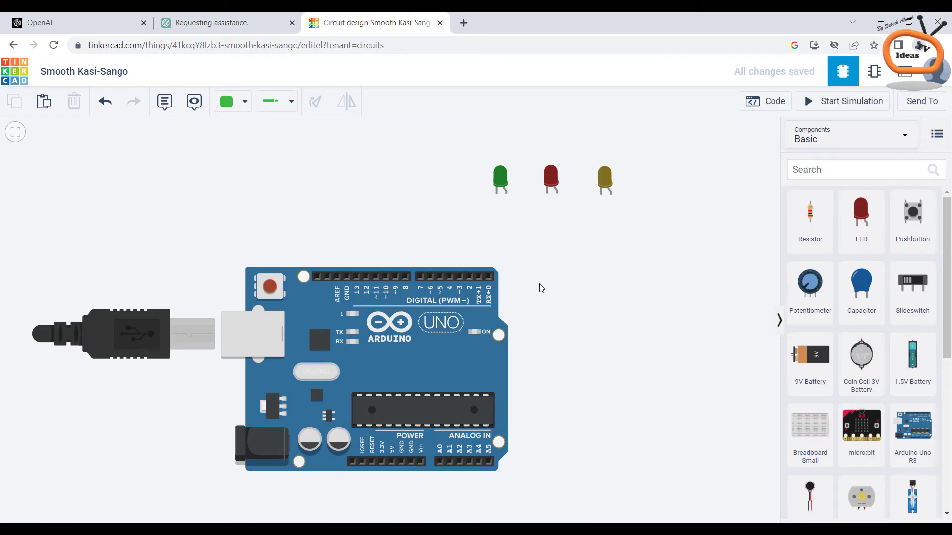
{"action": "left_click", "coordinate": [498, 193]}
{"action": "left_click", "coordinate": [498, 215]}
{"action": "left_click", "coordinate": [545, 216]}
{"action": "left_click", "coordinate": [548, 195]}
{"action": "left_click", "coordinate": [602, 192]}
{"action": "left_click", "coordinate": [601, 216]}
{"action": "left_click", "coordinate": [560, 217]}
{"action": "left_click", "coordinate": [548, 195]}
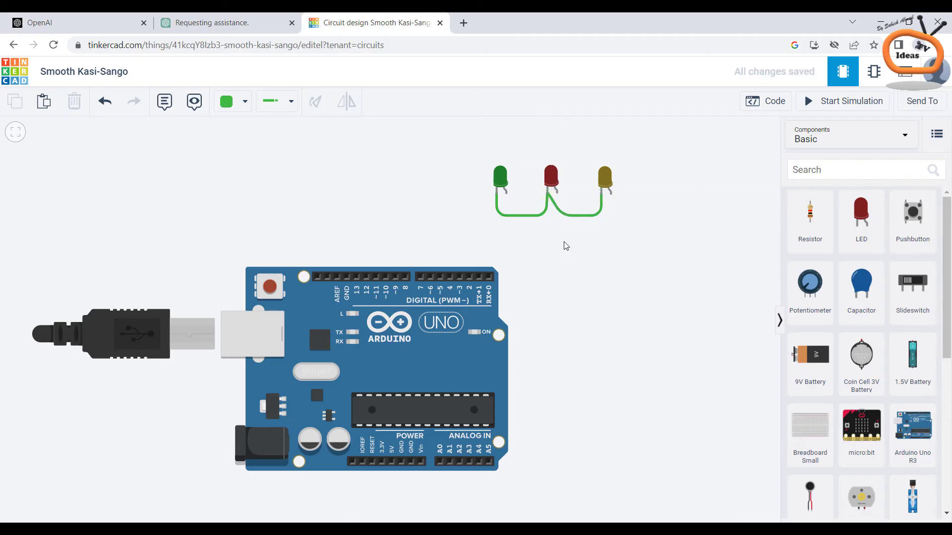
Run a wire from the Arduino GND pin to the shared LED cathodes
{"action": "left_click", "coordinate": [414, 462]}
{"action": "left_click", "coordinate": [411, 495]}
{"action": "left_click", "coordinate": [548, 495]}
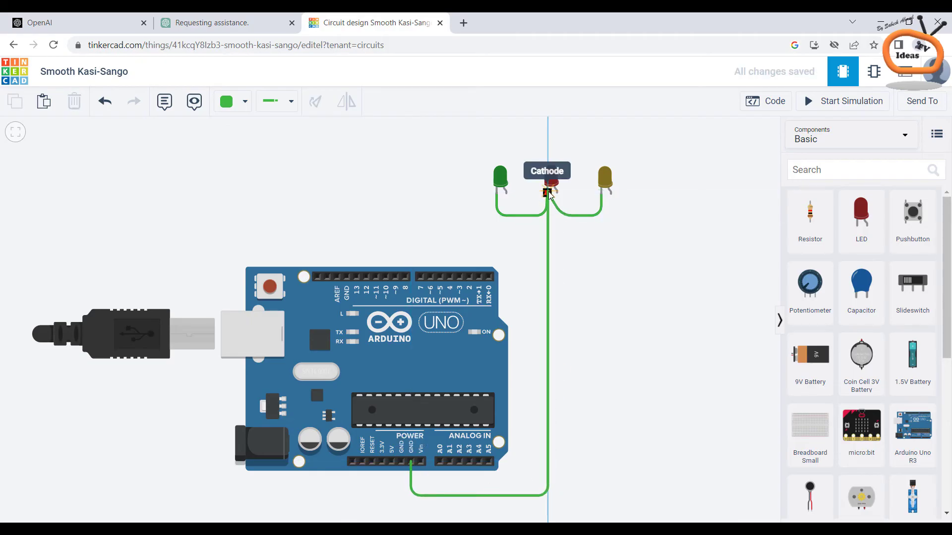
{"action": "left_click", "coordinate": [549, 195]}
{"action": "left_click", "coordinate": [250, 24]}
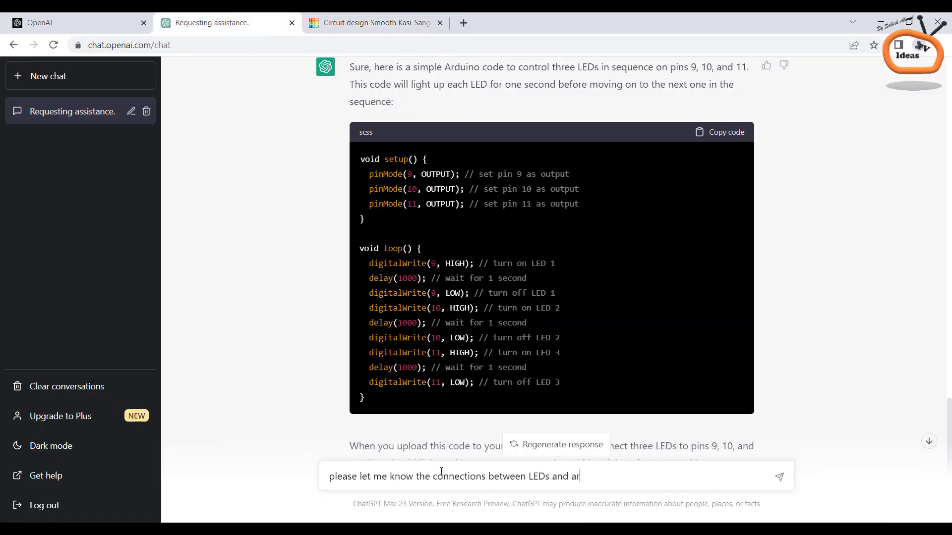
Ask ChatGPT for the LED wiring: anodes to pins 9, 10, 11, cathodes via 220-ohm resistors to GND
{"action": "type", "text": "oject"}
{"action": "key", "text": "Return"}
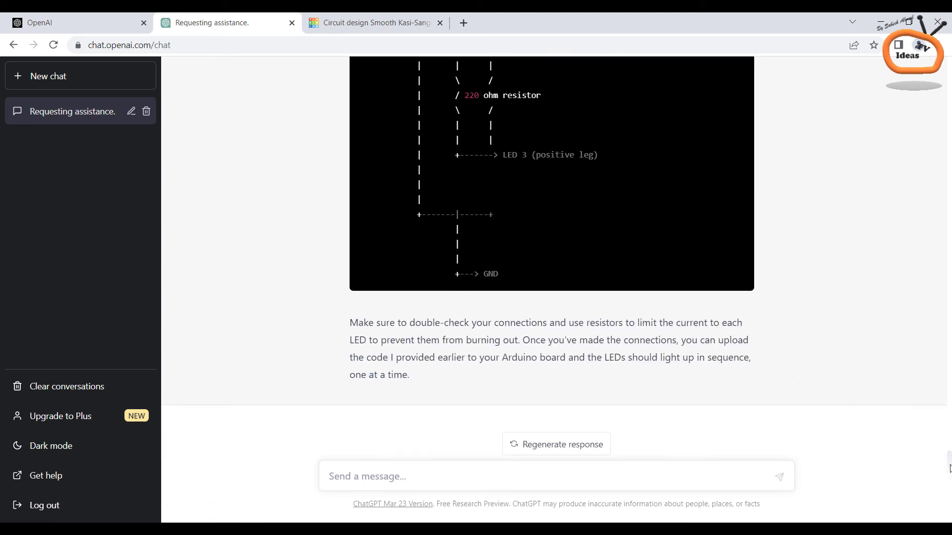
{"action": "scroll", "coordinate": [882, 370], "scroll_direction": "up", "scroll_amount": 15}
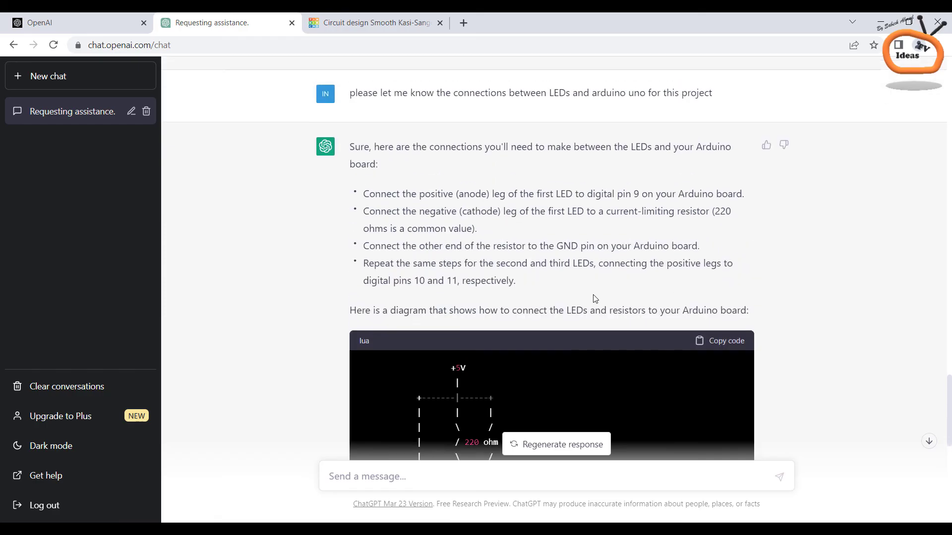
{"action": "left_click_drag", "start_coordinate": [420, 194], "coordinate": [641, 192]}
{"action": "left_click", "coordinate": [641, 192]}
Wire the green LED's anode to Arduino pin 9
{"action": "left_click_drag", "start_coordinate": [429, 282], "coordinate": [479, 281]}
{"action": "left_click", "coordinate": [455, 287]}
{"action": "left_click", "coordinate": [410, 16]}
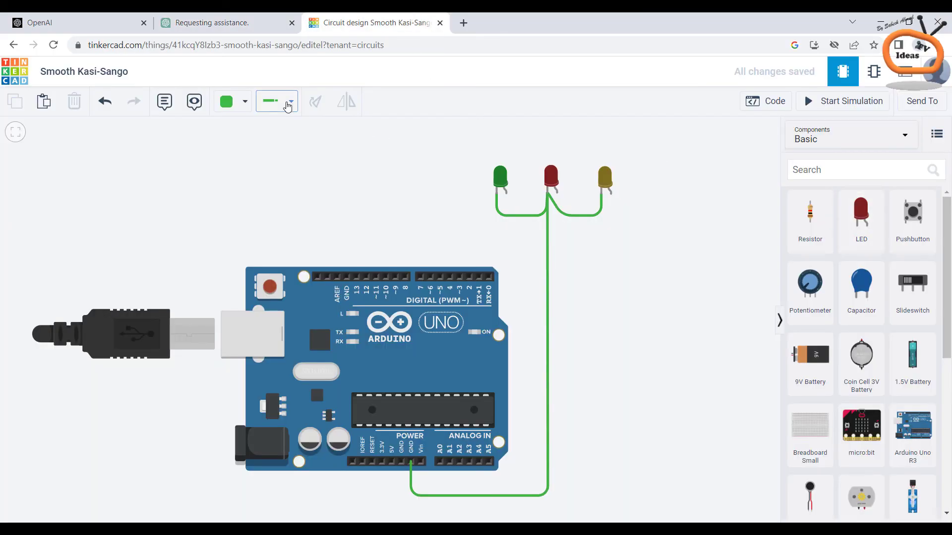
{"action": "left_click", "coordinate": [506, 191]}
{"action": "left_click", "coordinate": [506, 246]}
{"action": "left_click", "coordinate": [397, 246]}
{"action": "left_click", "coordinate": [396, 276]}
Wire the red LED's anode to pin 10 and the yellow LED's to pin 11, then start the simulation
{"action": "left_click", "coordinate": [557, 192]}
{"action": "left_click", "coordinate": [557, 240]}
{"action": "left_click", "coordinate": [388, 240]}
{"action": "left_click", "coordinate": [387, 276]}
{"action": "left_click", "coordinate": [611, 193]}
{"action": "left_click", "coordinate": [610, 231]}
{"action": "left_click", "coordinate": [377, 232]}
{"action": "left_click", "coordinate": [376, 276]}
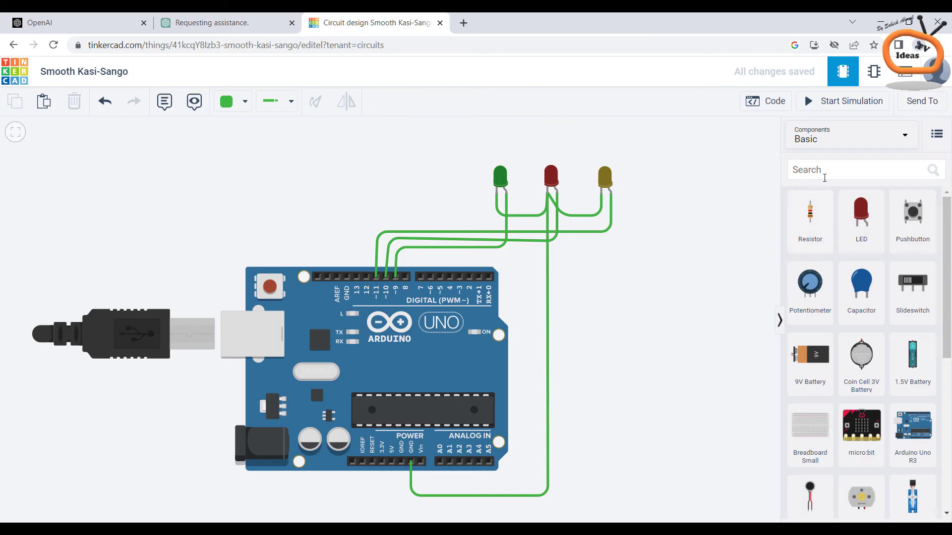
{"action": "left_click", "coordinate": [847, 100]}
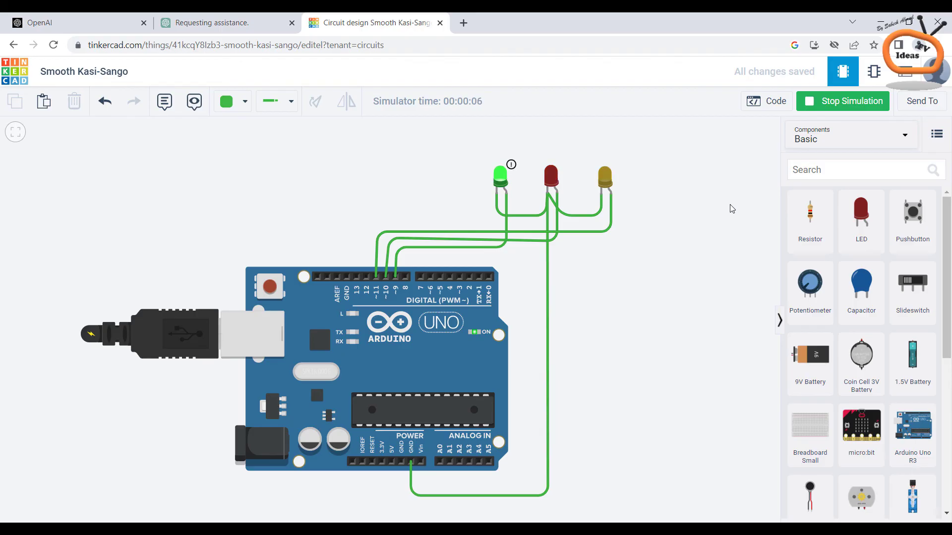
{"action": "scroll", "coordinate": [651, 157], "scroll_direction": "up", "scroll_amount": 3}
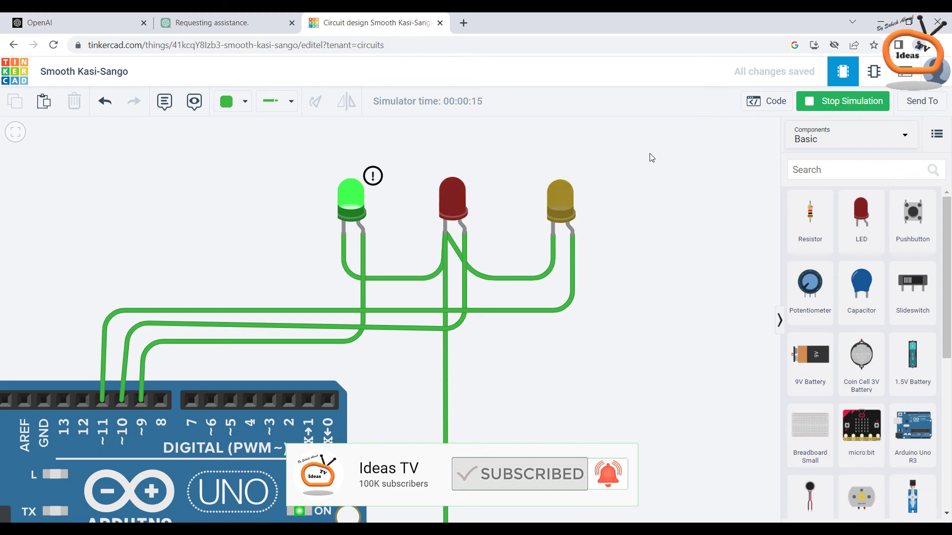
{"action": "scroll", "coordinate": [651, 157], "scroll_direction": "down", "scroll_amount": 5}
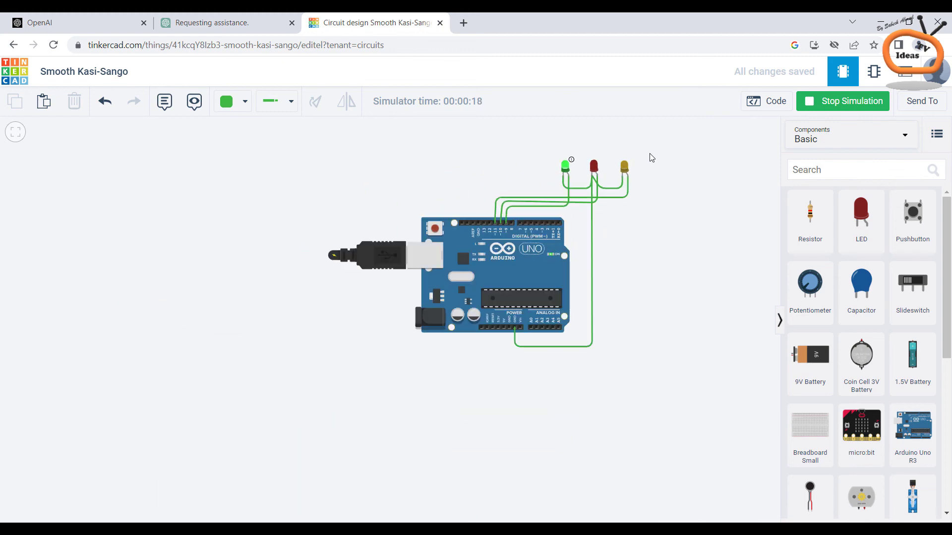